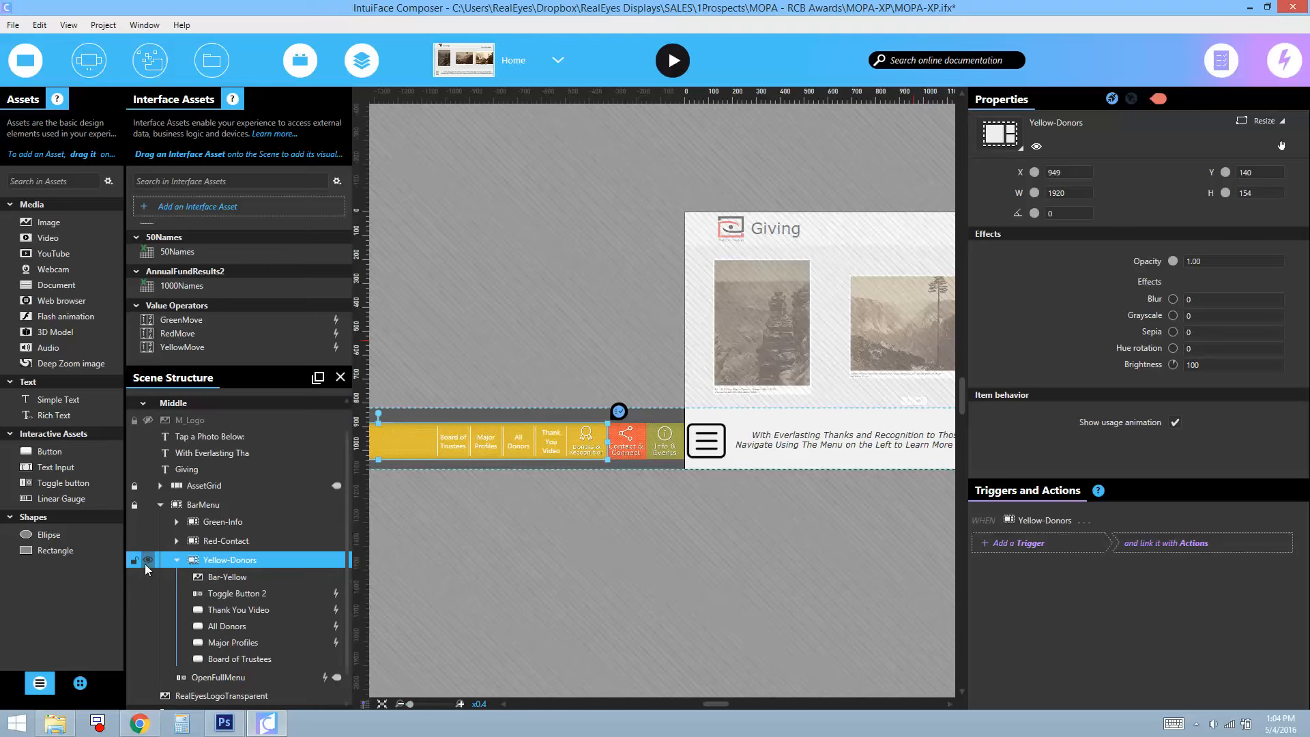
# Hide the Yellow-Donors and Red-Contact groups to view the bars beneath them, and show both groups again
pyautogui.click(146, 561)
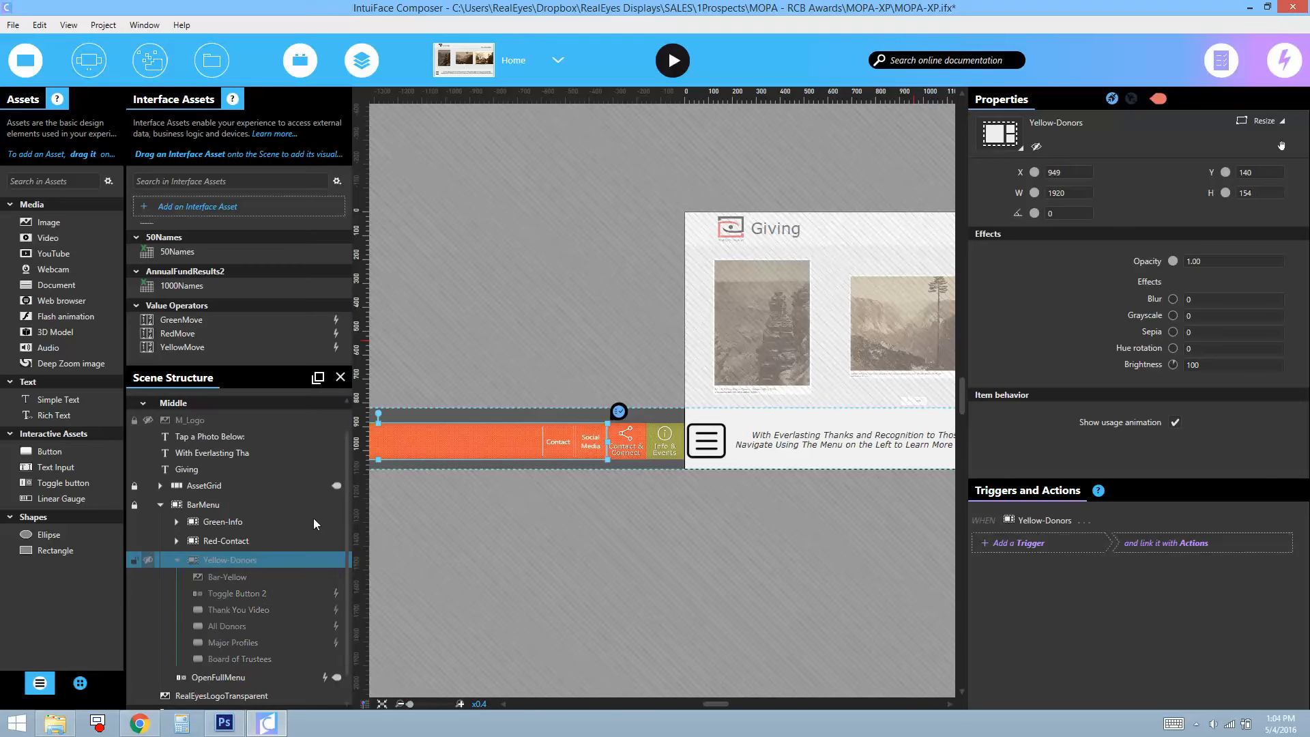
pyautogui.click(148, 541)
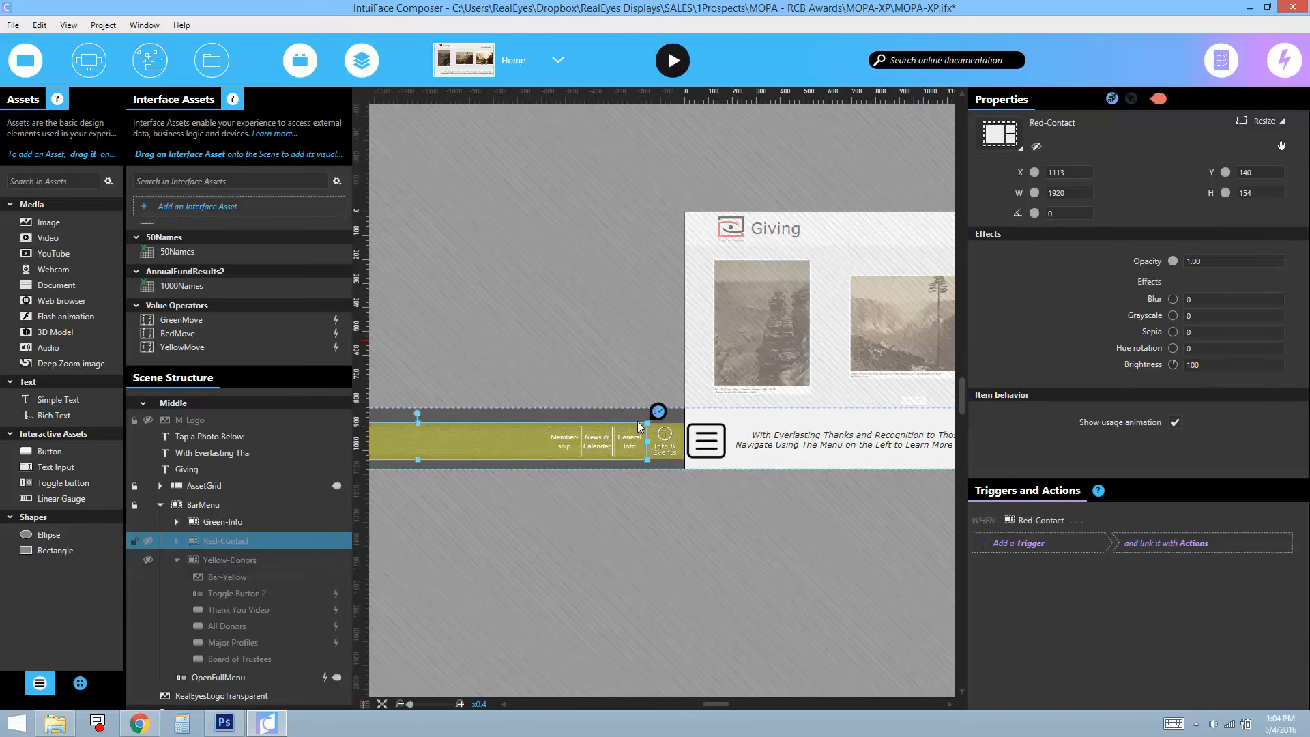
pyautogui.click(148, 541)
pyautogui.click(145, 560)
pyautogui.click(148, 560)
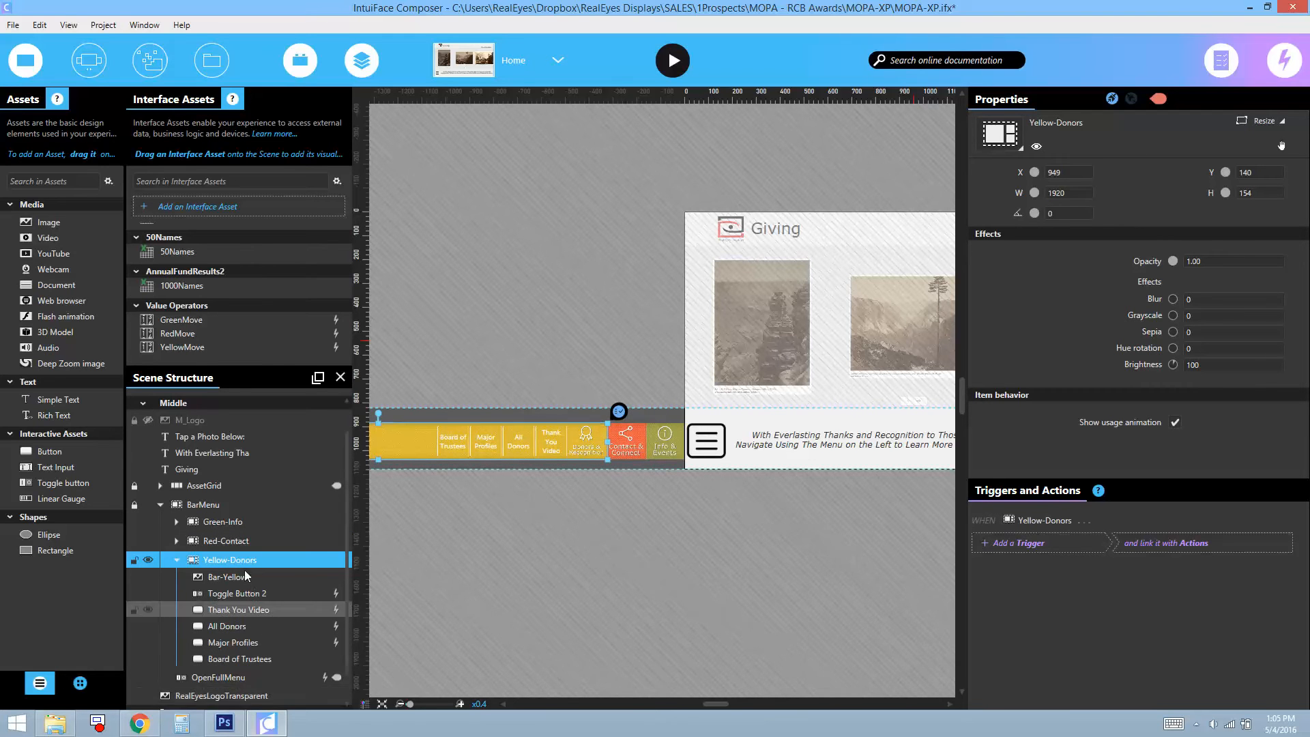
# Inspect the BarMenu group, its OpenFullMenu toggle, the Yellow-Donors group and Toggle Button 2 inside it
pyautogui.click(196, 506)
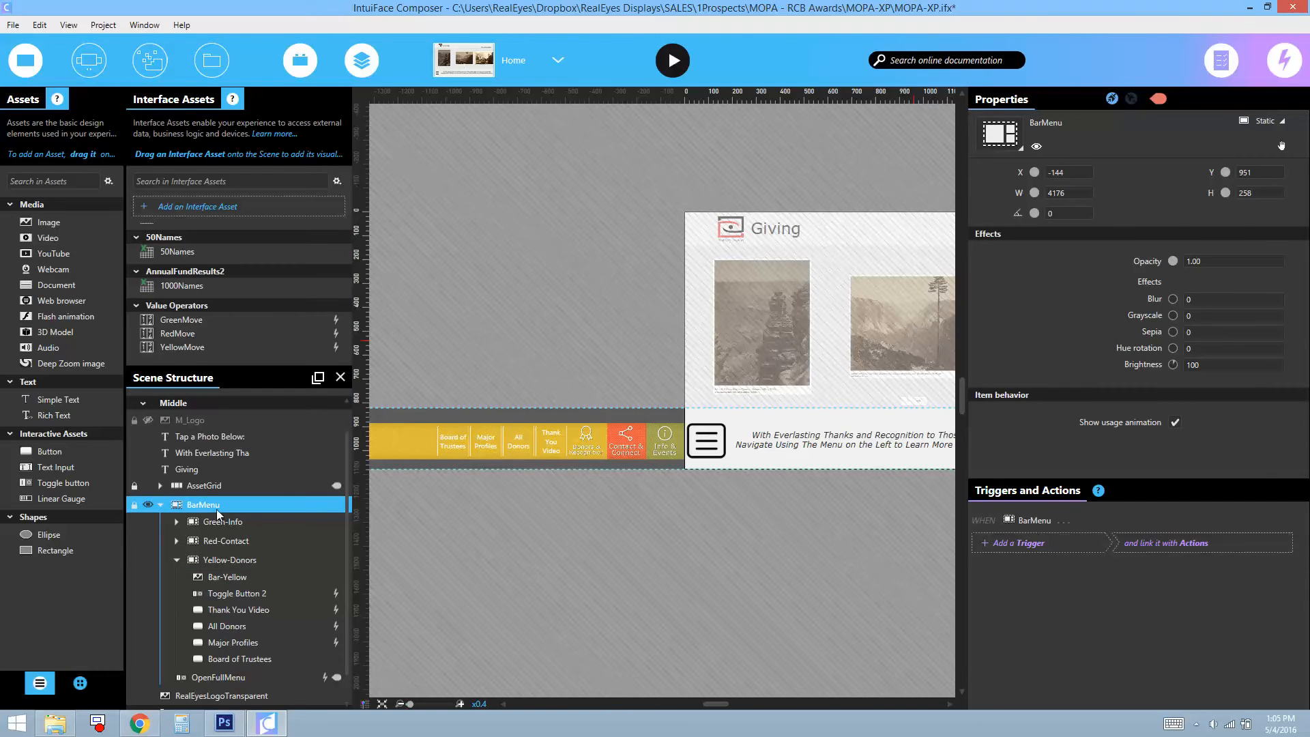
pyautogui.click(279, 676)
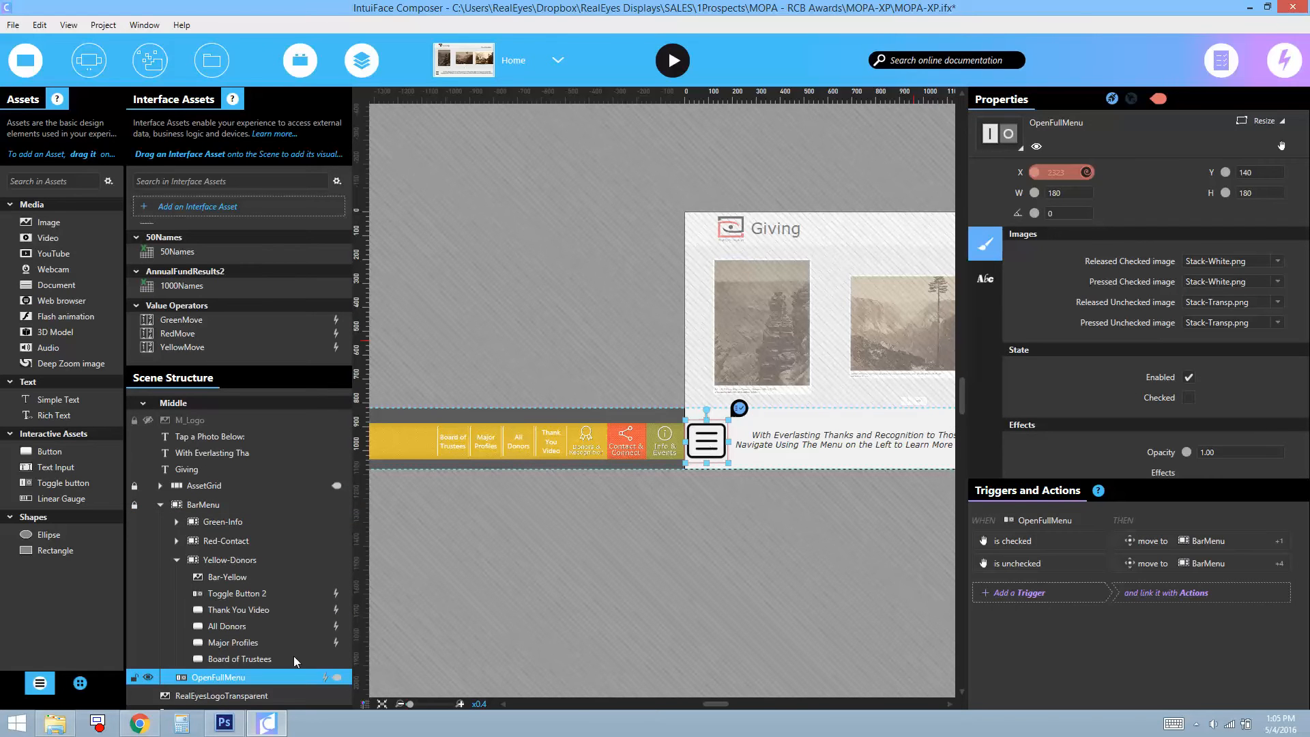
pyautogui.click(207, 505)
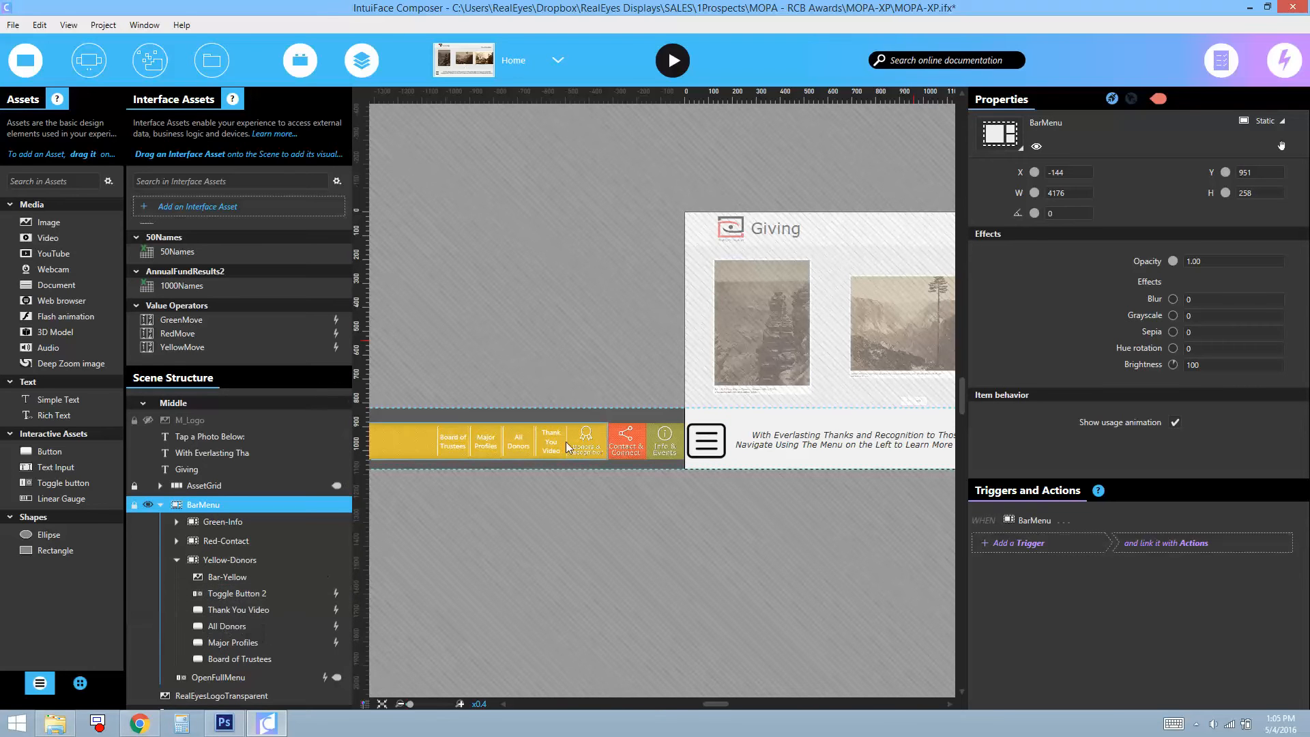
pyautogui.doubleClick(465, 429)
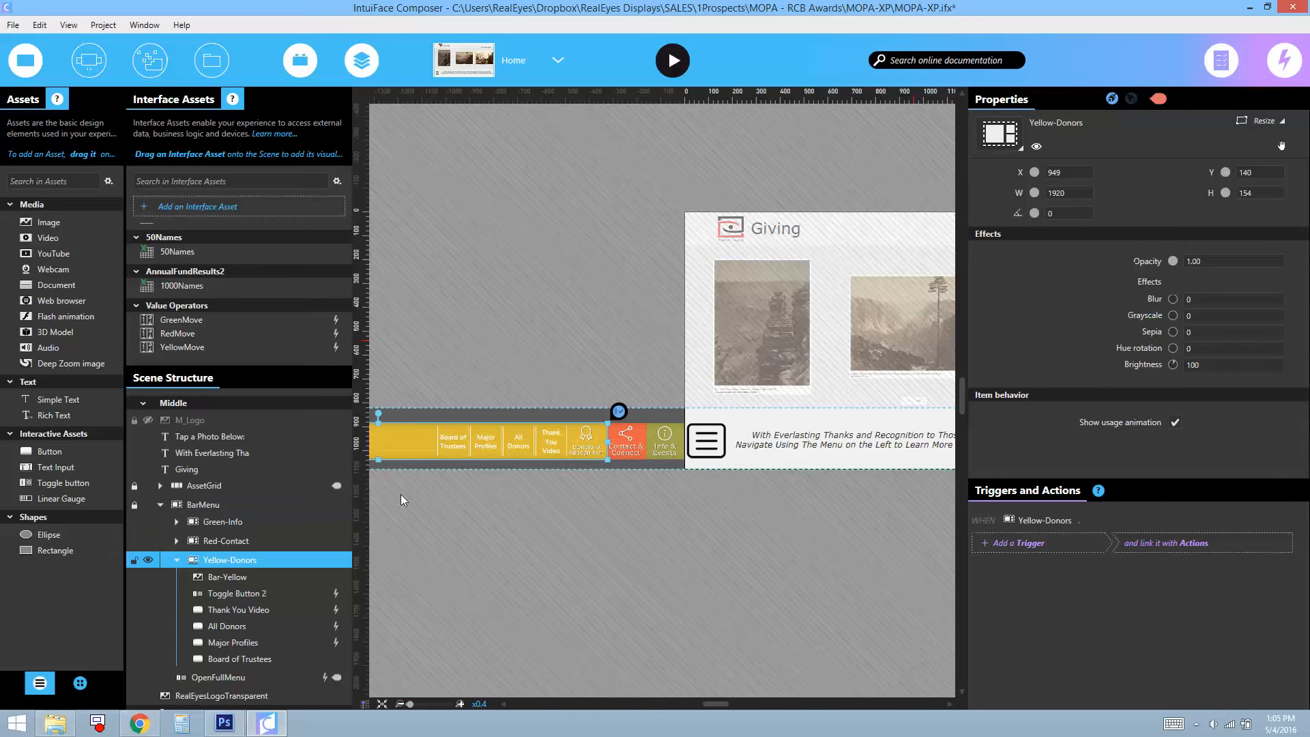
pyautogui.click(231, 594)
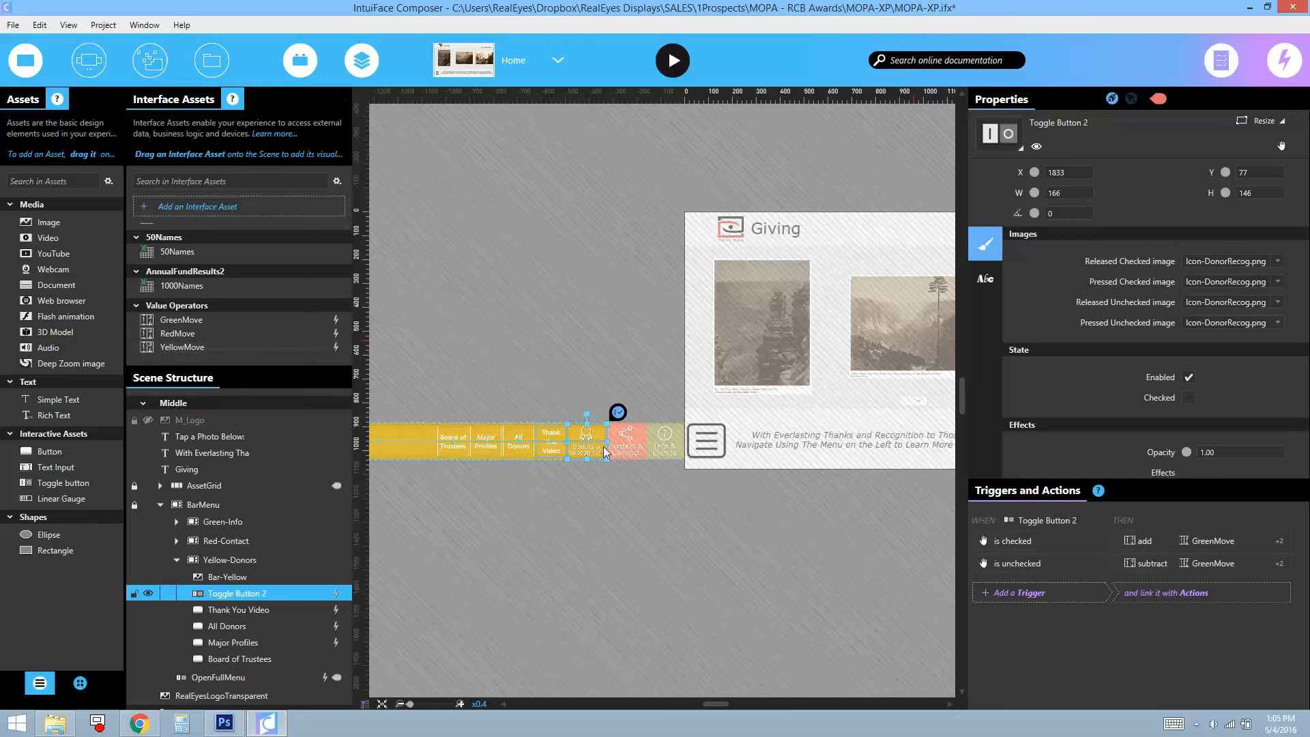
# Review the YellowMove and RedMove value operators, including the details of RedMove's move-to action on Red-Contact
pyautogui.click(182, 347)
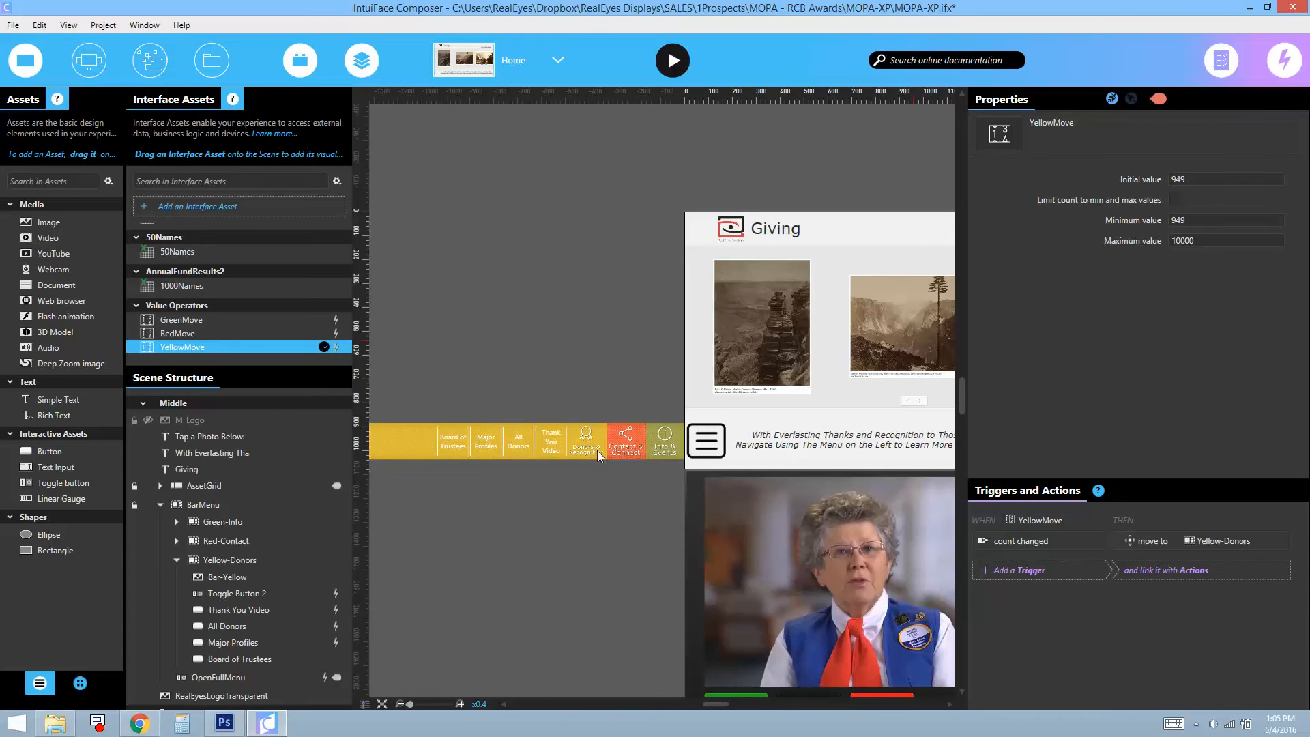
pyautogui.click(204, 334)
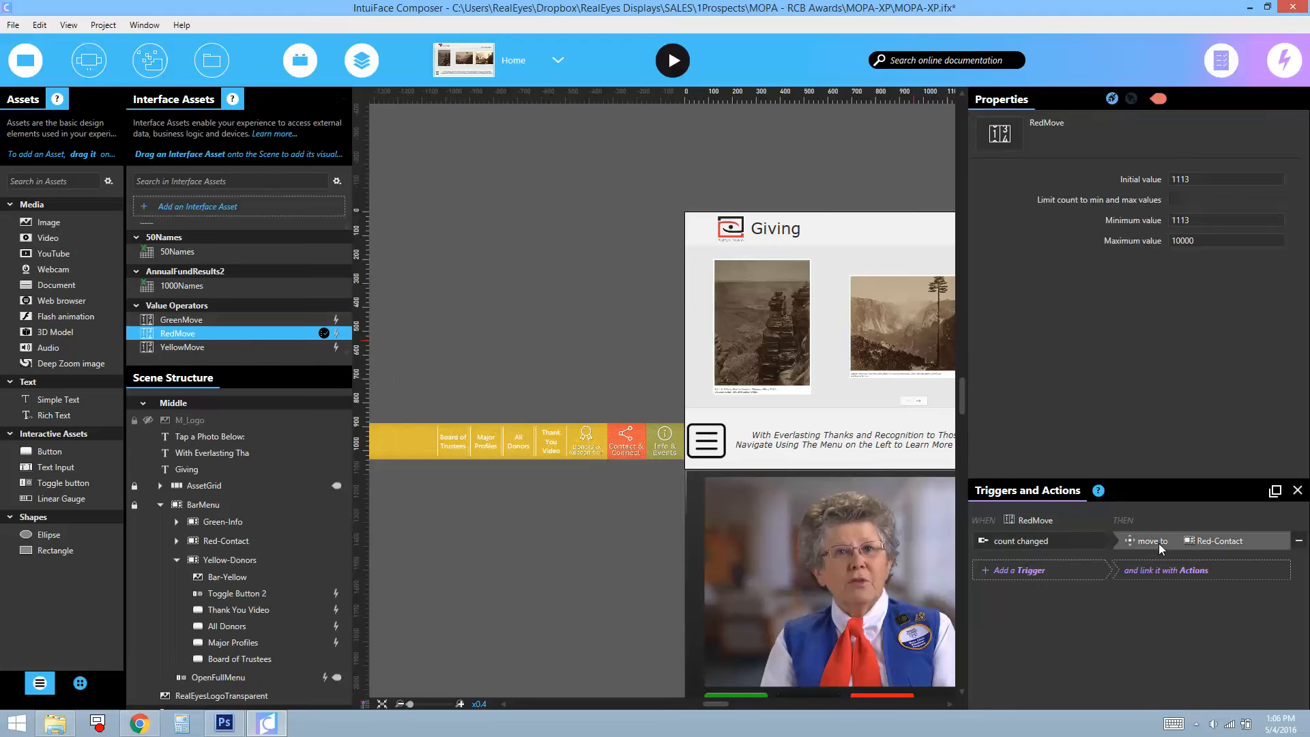
pyautogui.doubleClick(1190, 545)
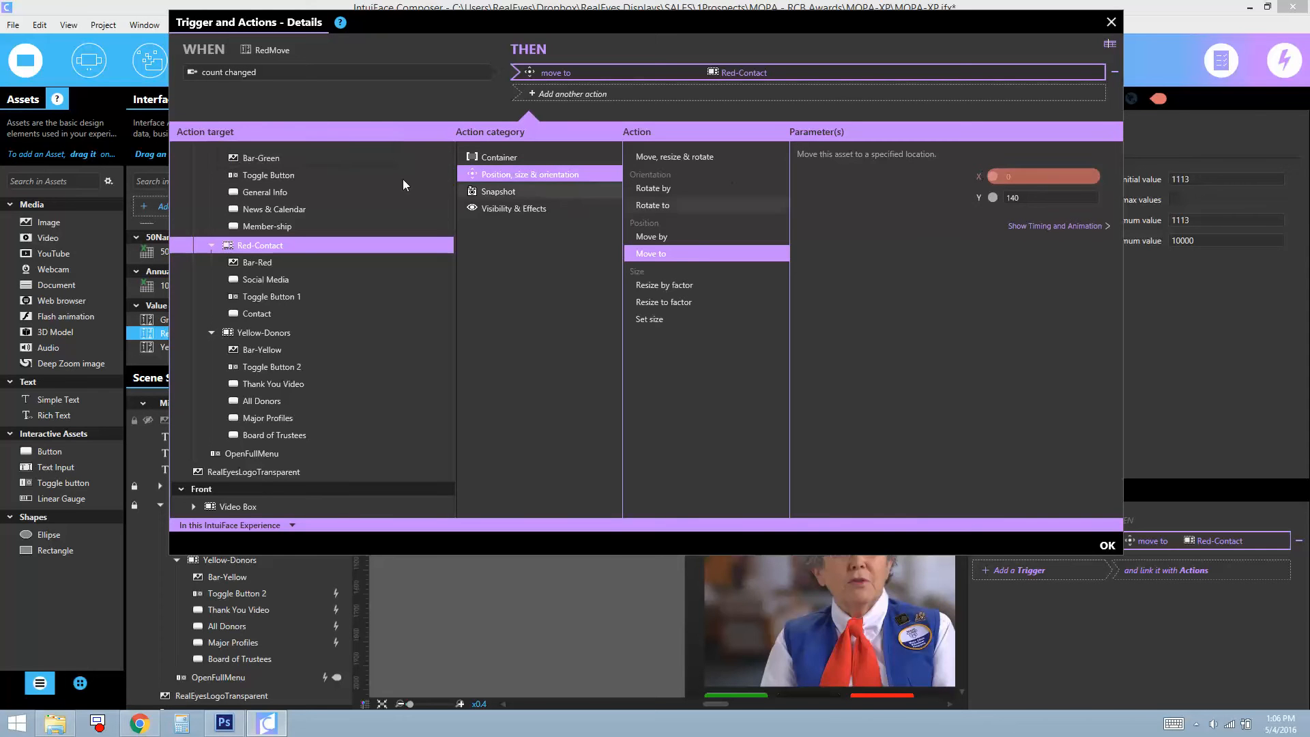
pyautogui.click(1110, 22)
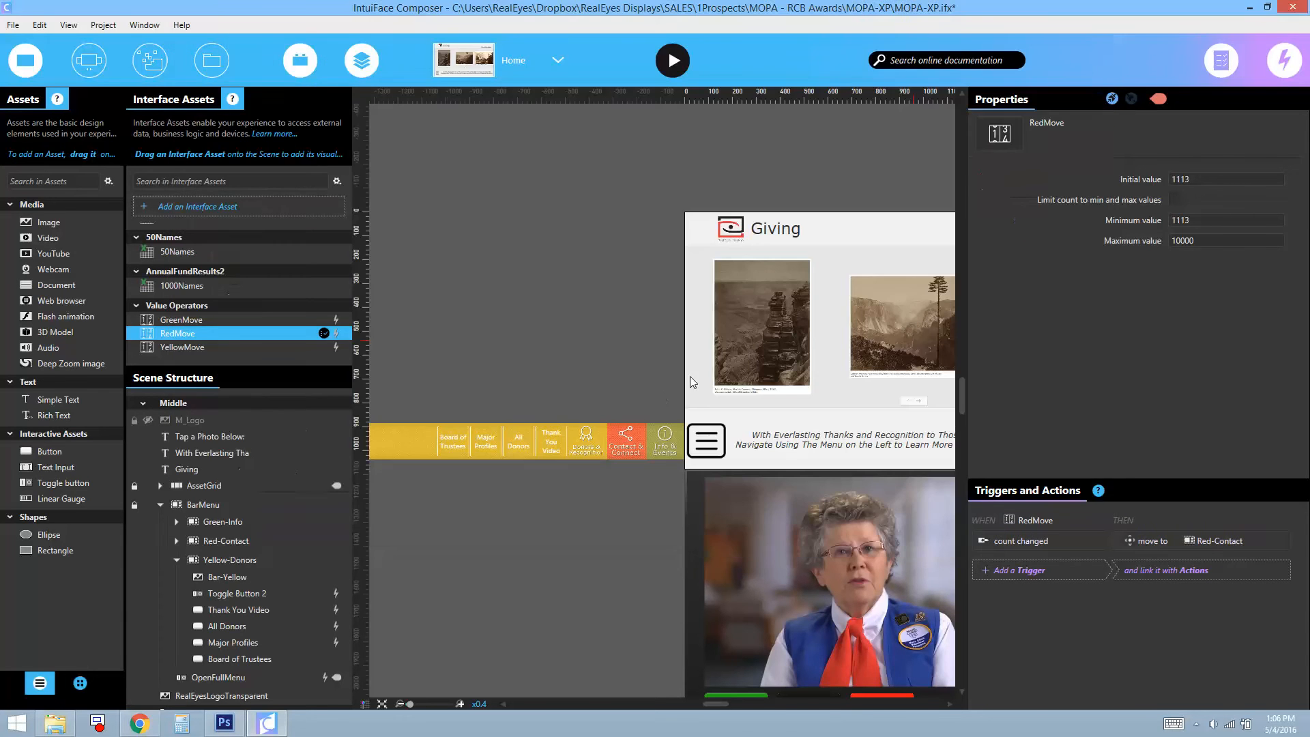
# Compare the Green-Info group's X position with the initial value of the GreenMove operator
pyautogui.click(558, 377)
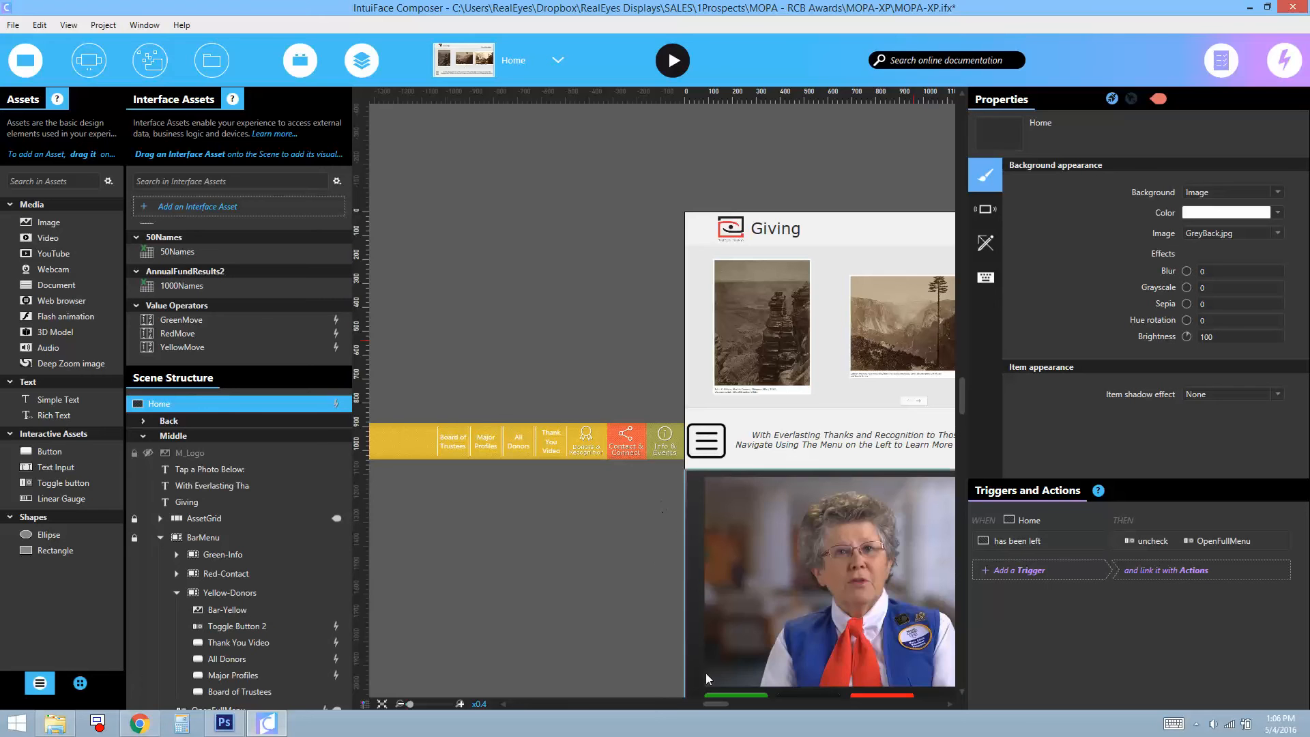
pyautogui.moveTo(711, 701); pyautogui.dragTo(718, 702)
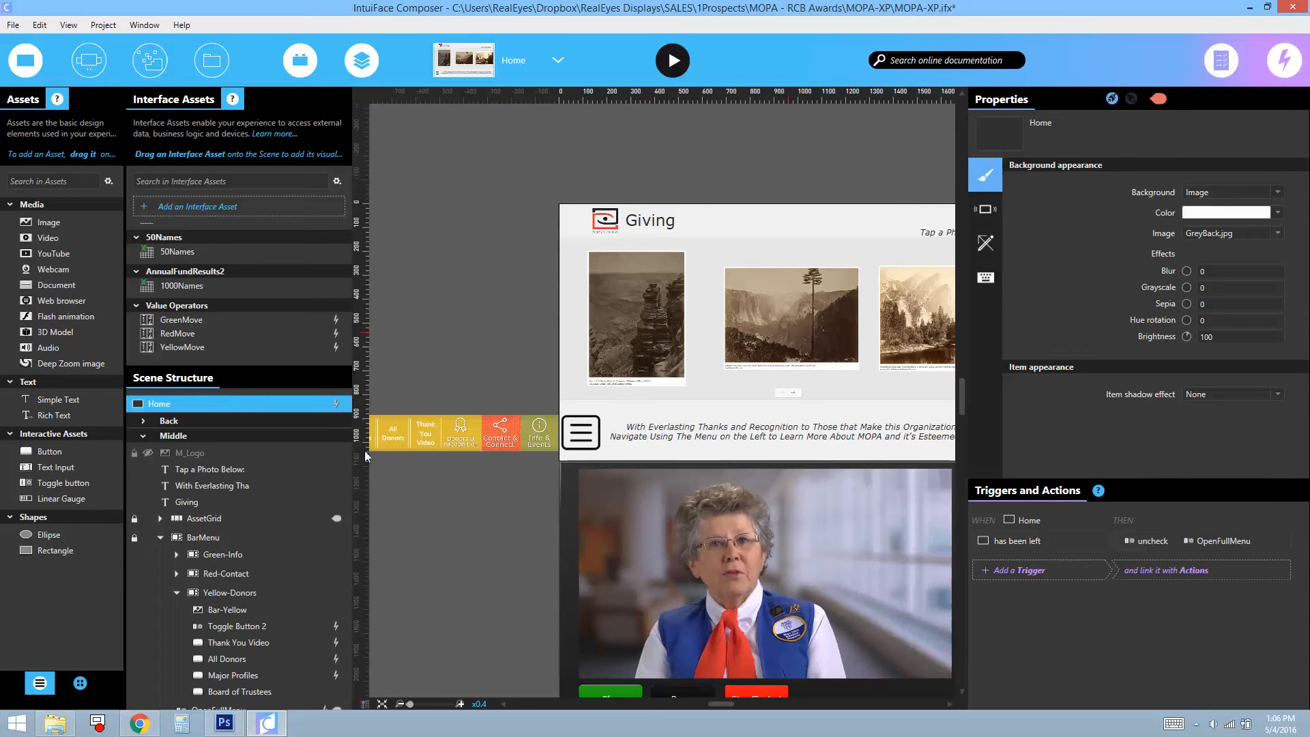
pyautogui.click(223, 554)
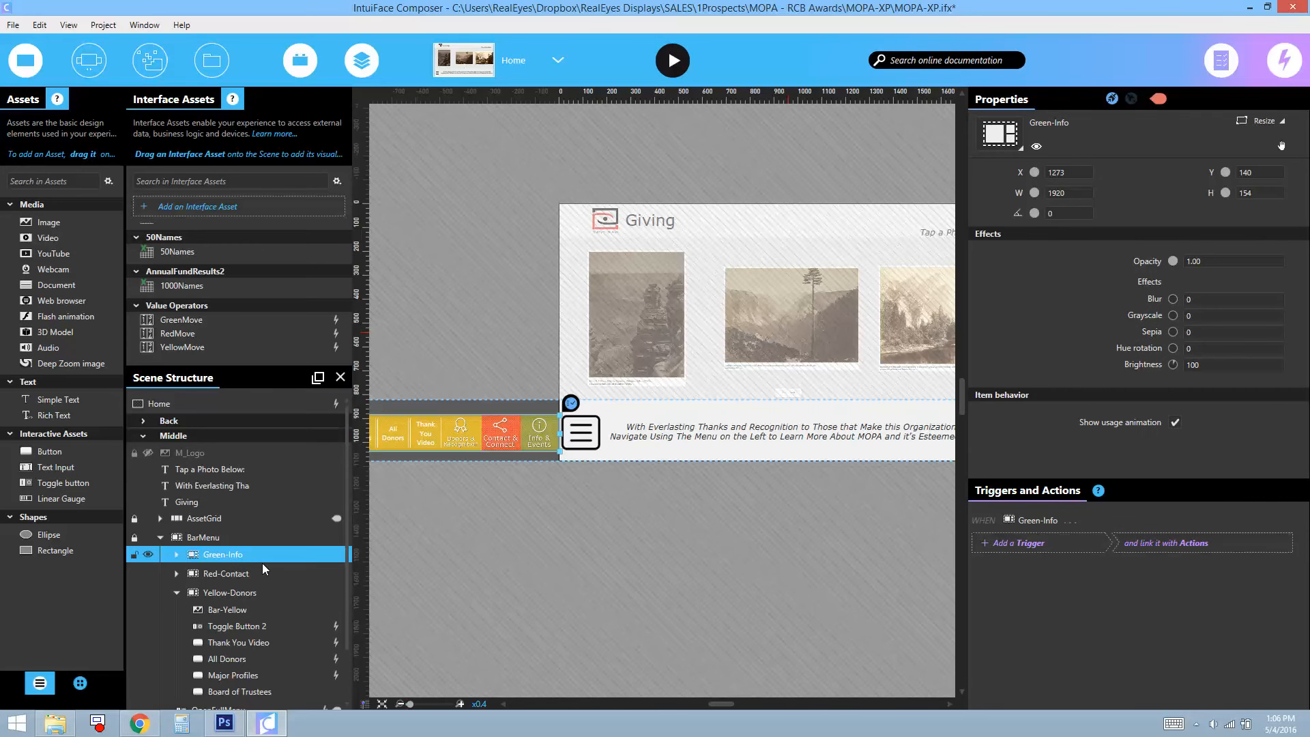
pyautogui.click(1056, 173)
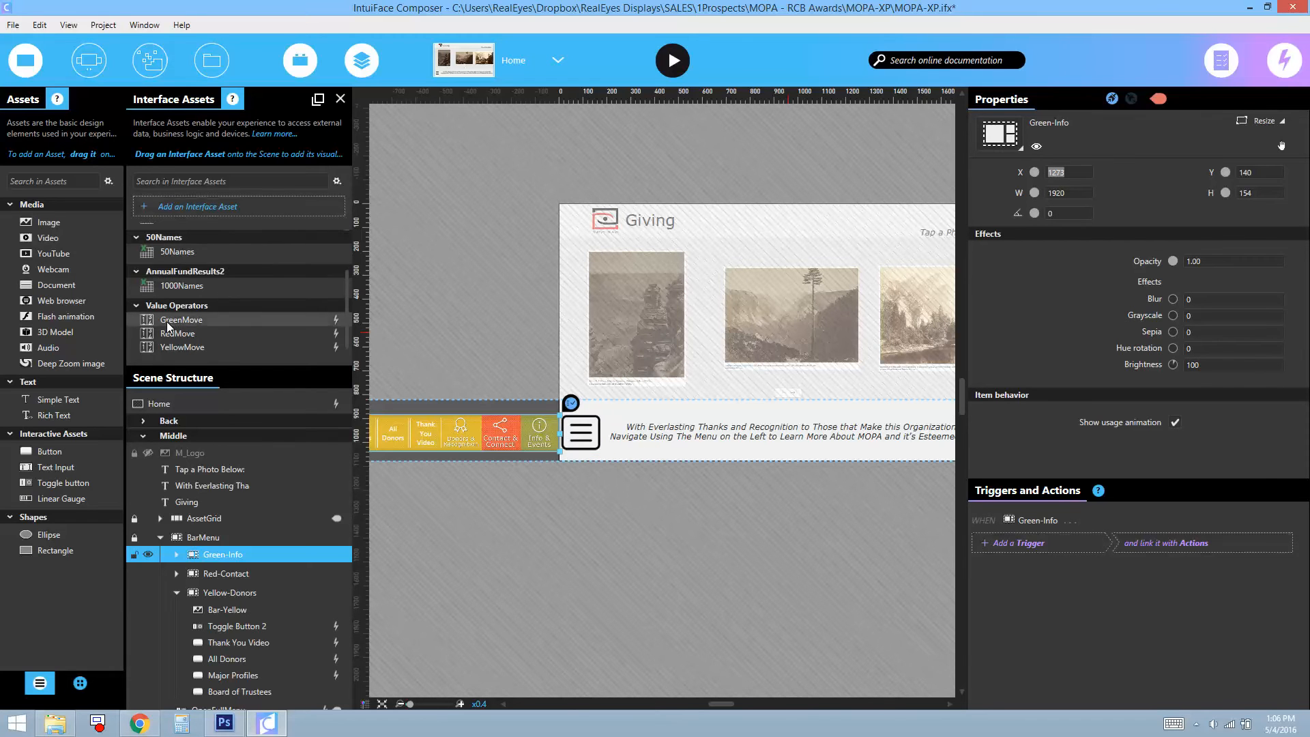
pyautogui.click(210, 318)
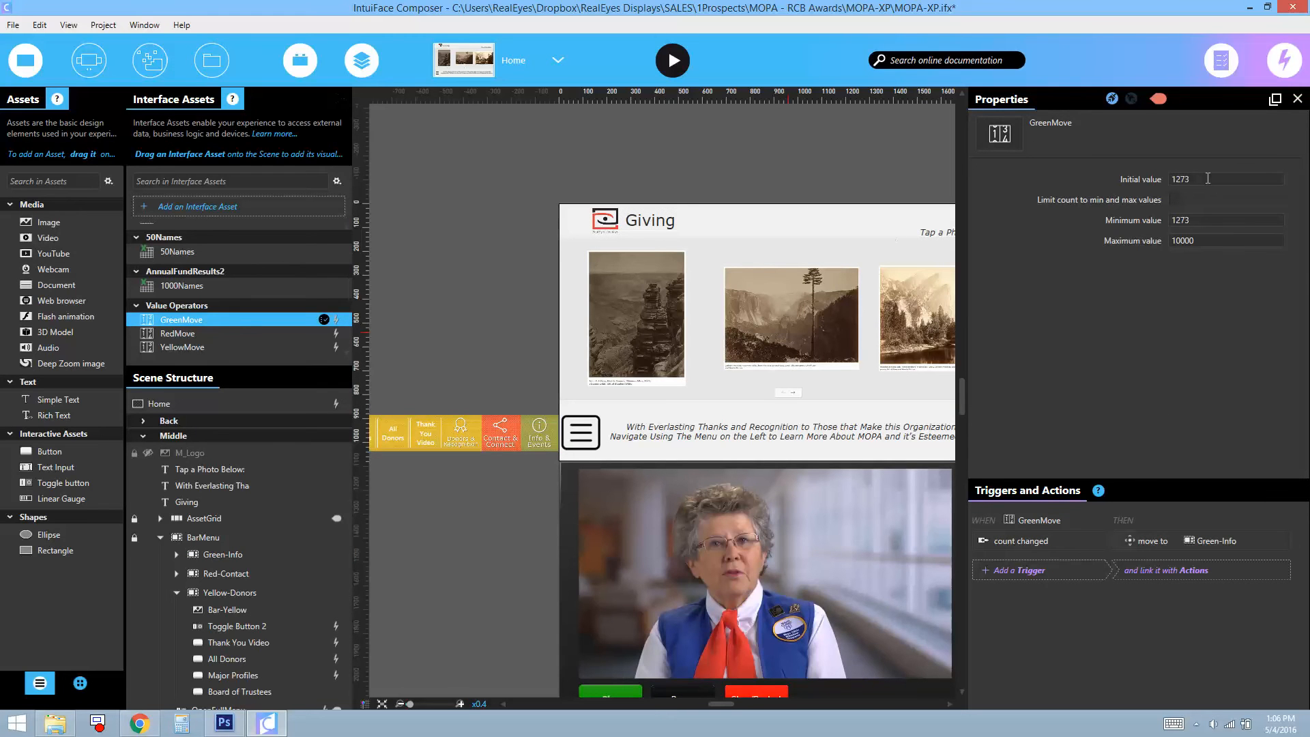
pyautogui.click(1207, 178)
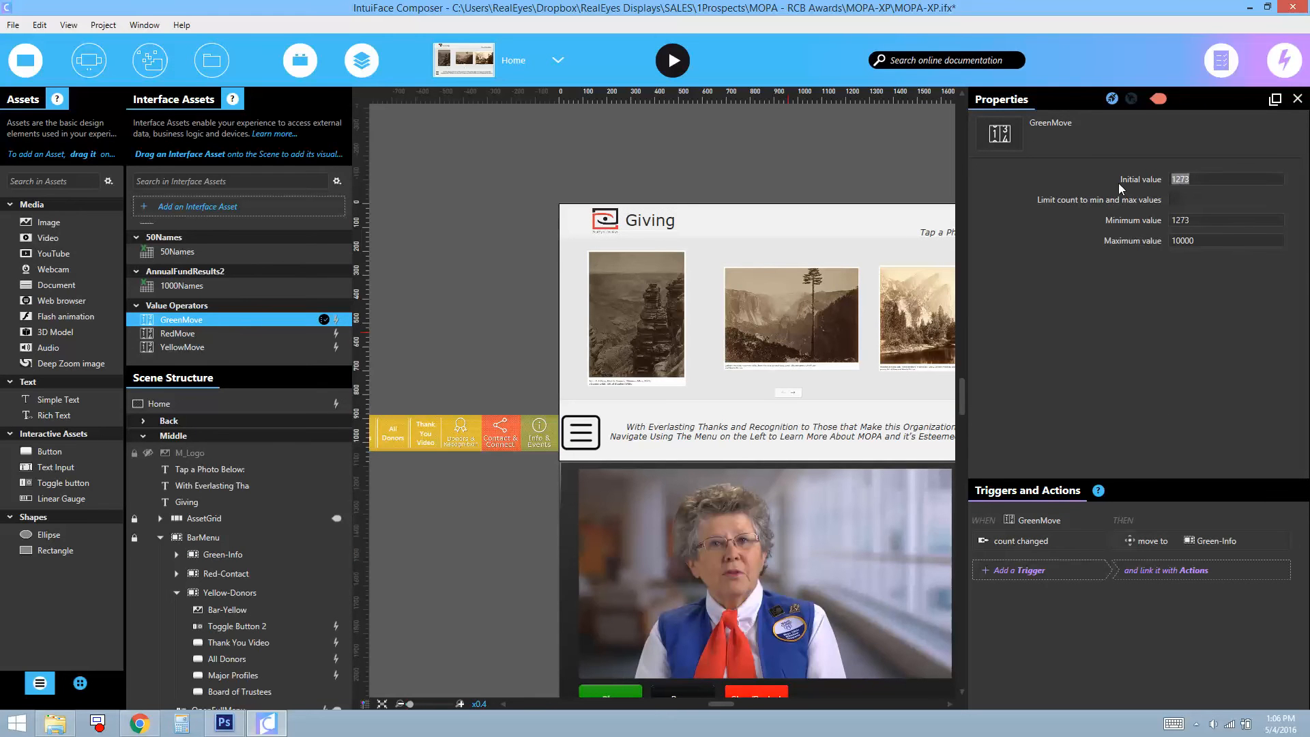
pyautogui.click(1202, 179)
# Review the add actions that run when Toggle Button 2 in Yellow-Donors is checked
pyautogui.scroll(-2, 171, 532)
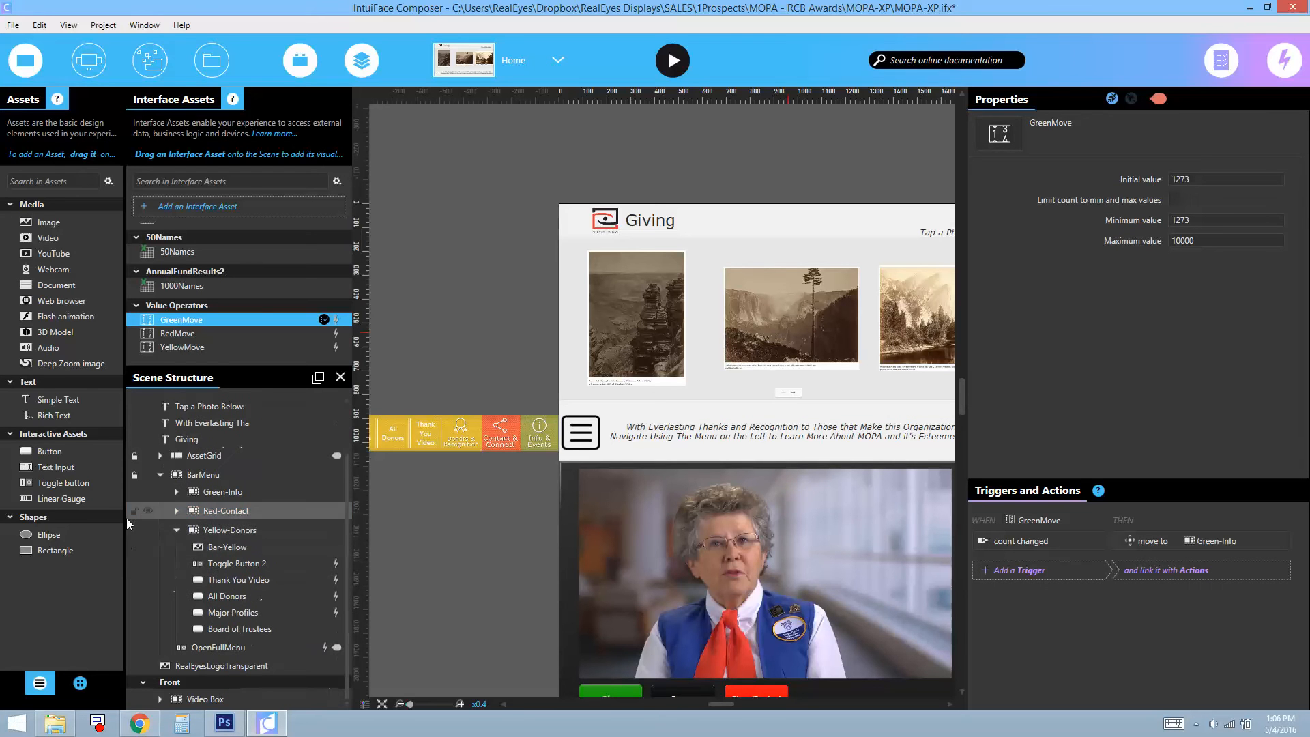
pyautogui.click(210, 564)
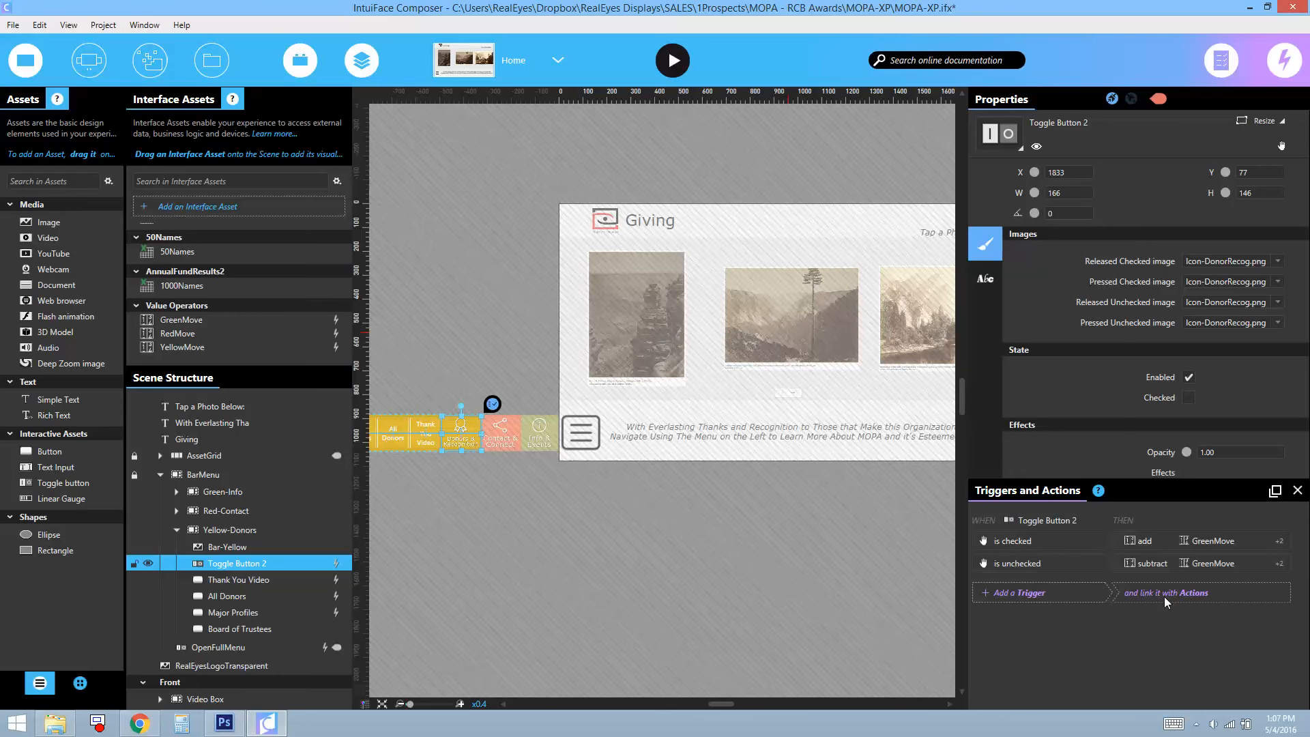
pyautogui.doubleClick(1185, 543)
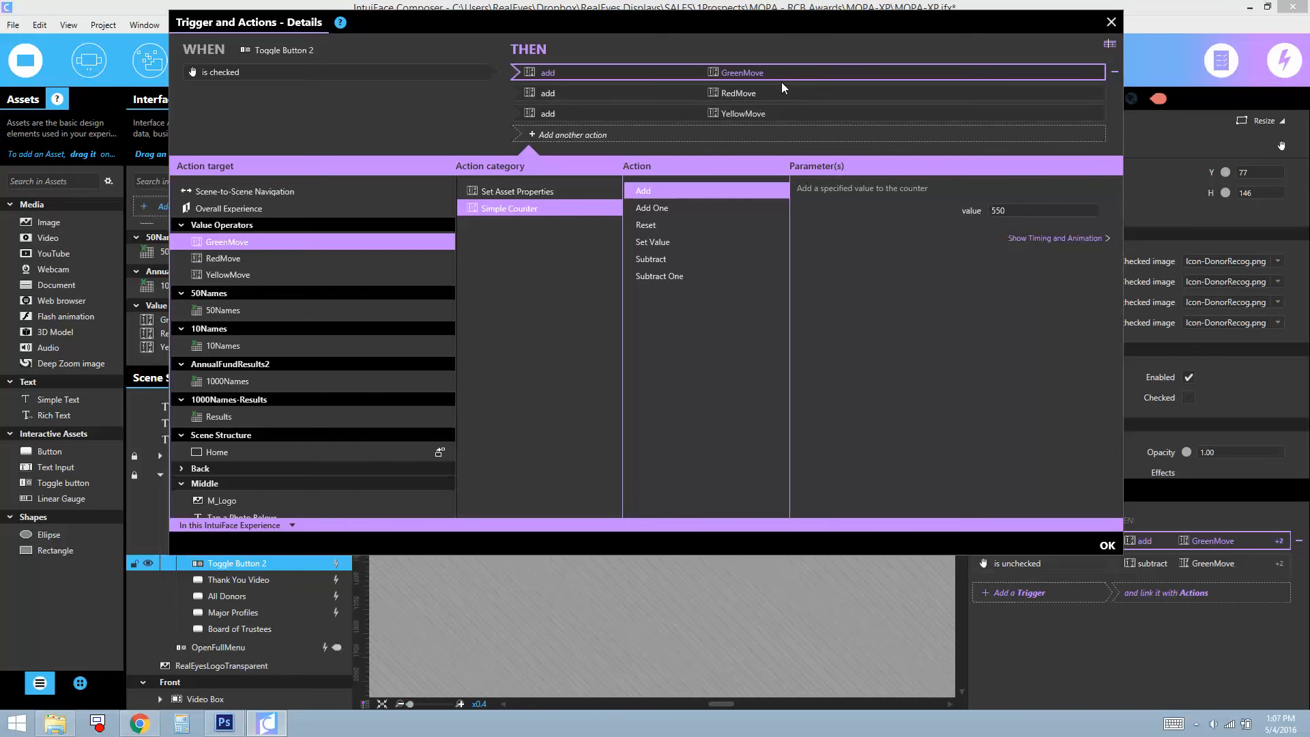
pyautogui.click(1110, 22)
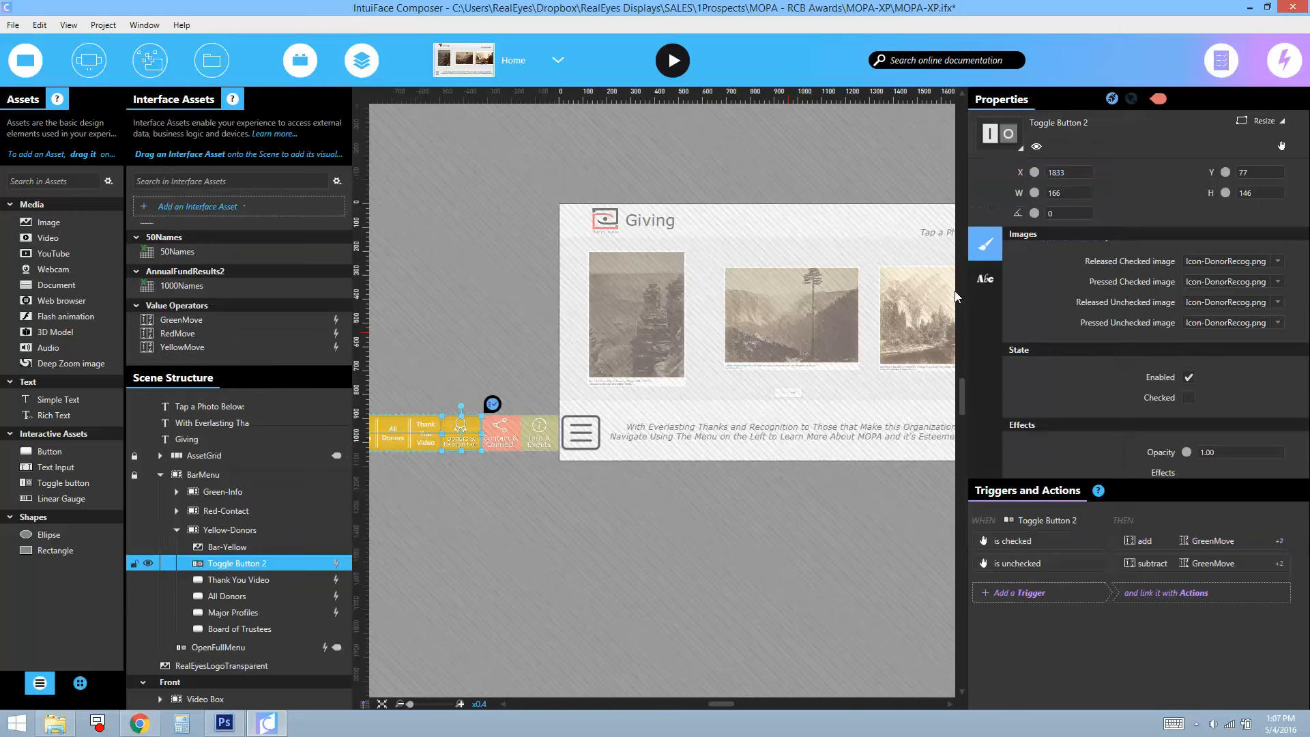
# Expand the Red-Contact group and review the add actions that run when Toggle Button 1 is checked
pyautogui.click(175, 510)
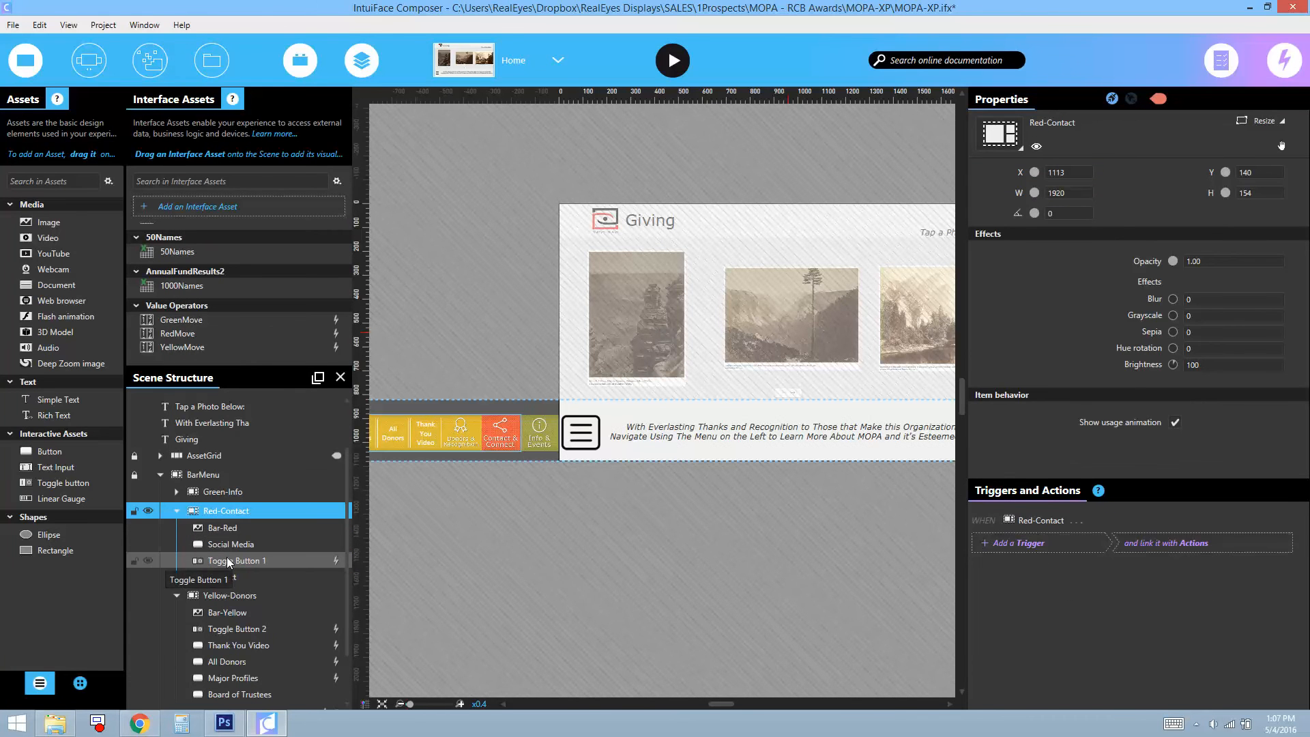
pyautogui.click(227, 560)
pyautogui.doubleClick(1187, 541)
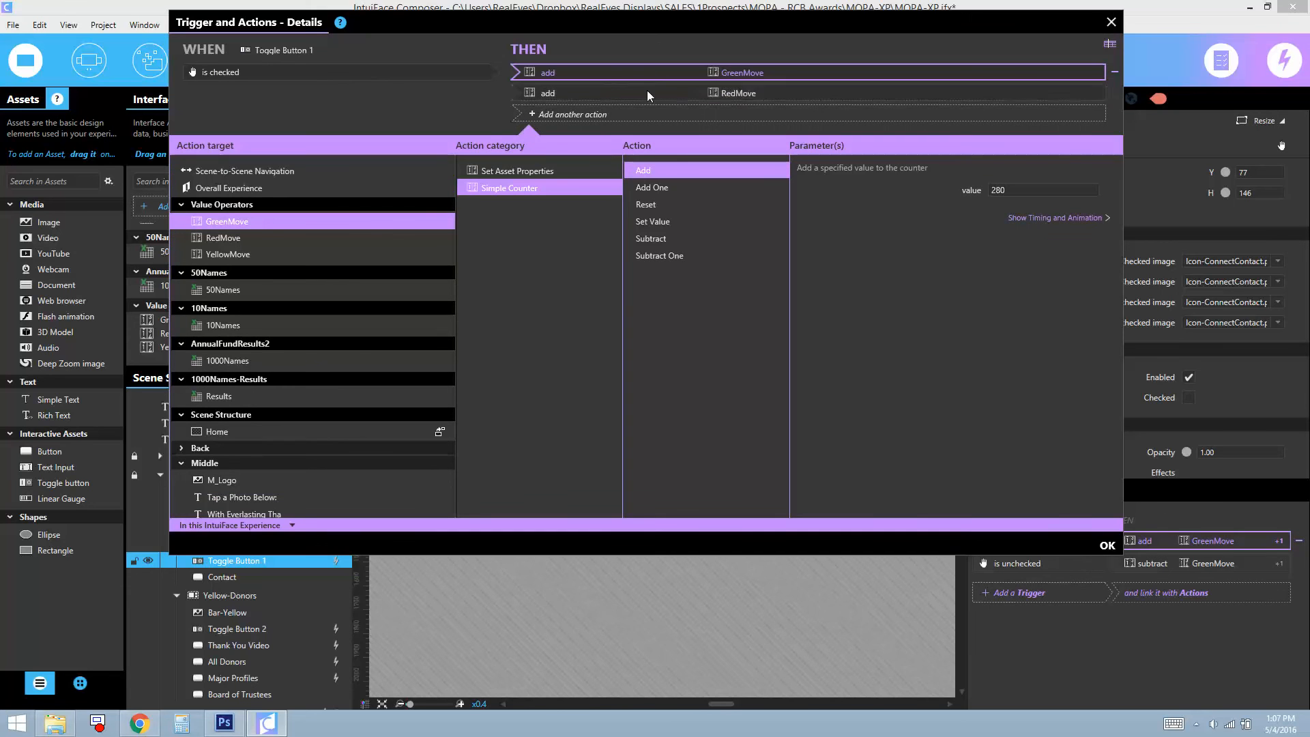
pyautogui.click(1111, 22)
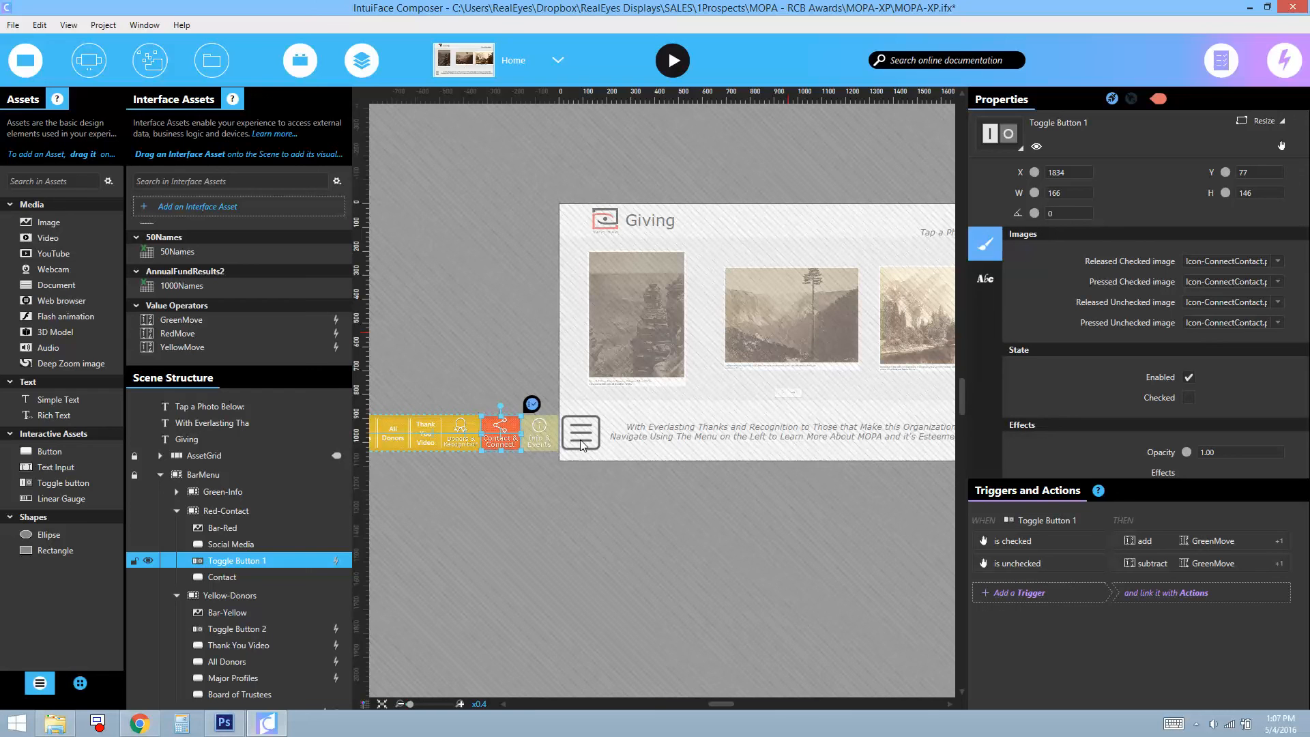
# Inspect which asset the X position of the OpenFullMenu toggle is bound to
pyautogui.scroll(-2, 215, 546)
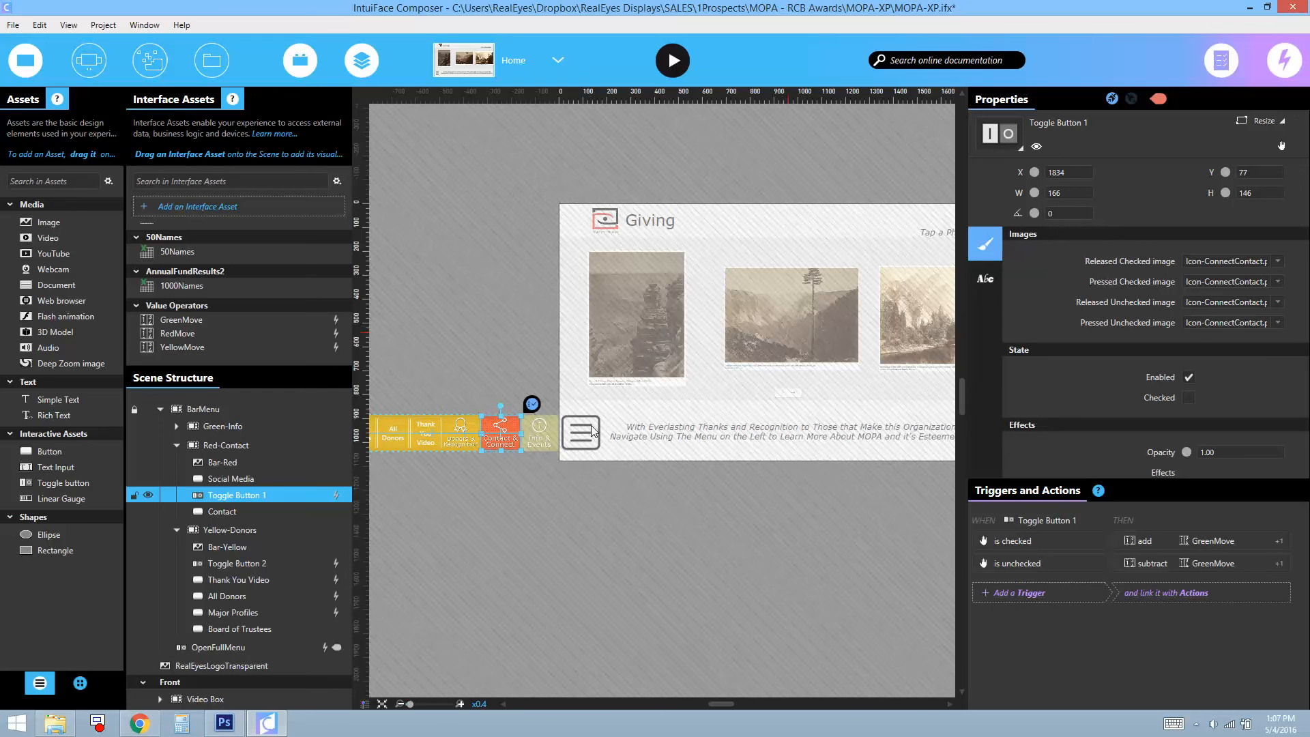
pyautogui.click(263, 649)
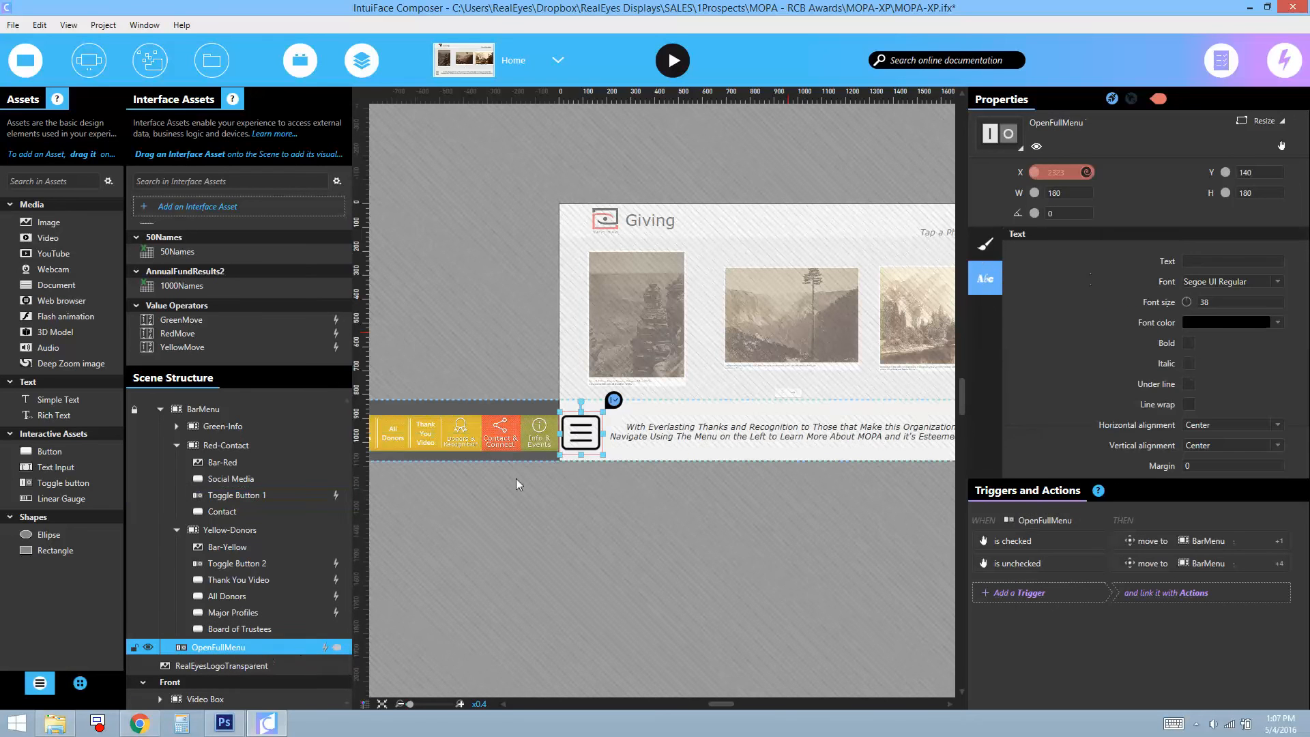
pyautogui.moveTo(1075, 172)
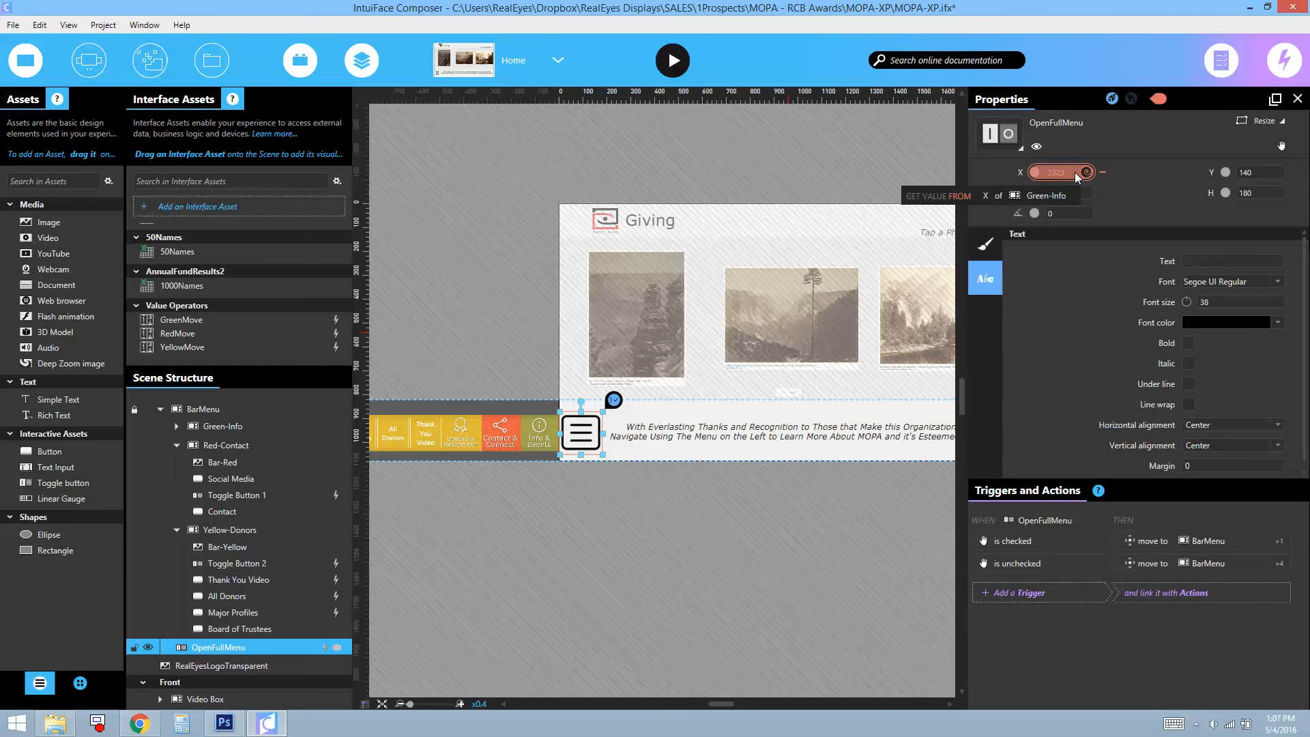
# Select Toggle Button 2 in Yellow-Donors again and examine its place on the full yellow bar
pyautogui.click(554, 584)
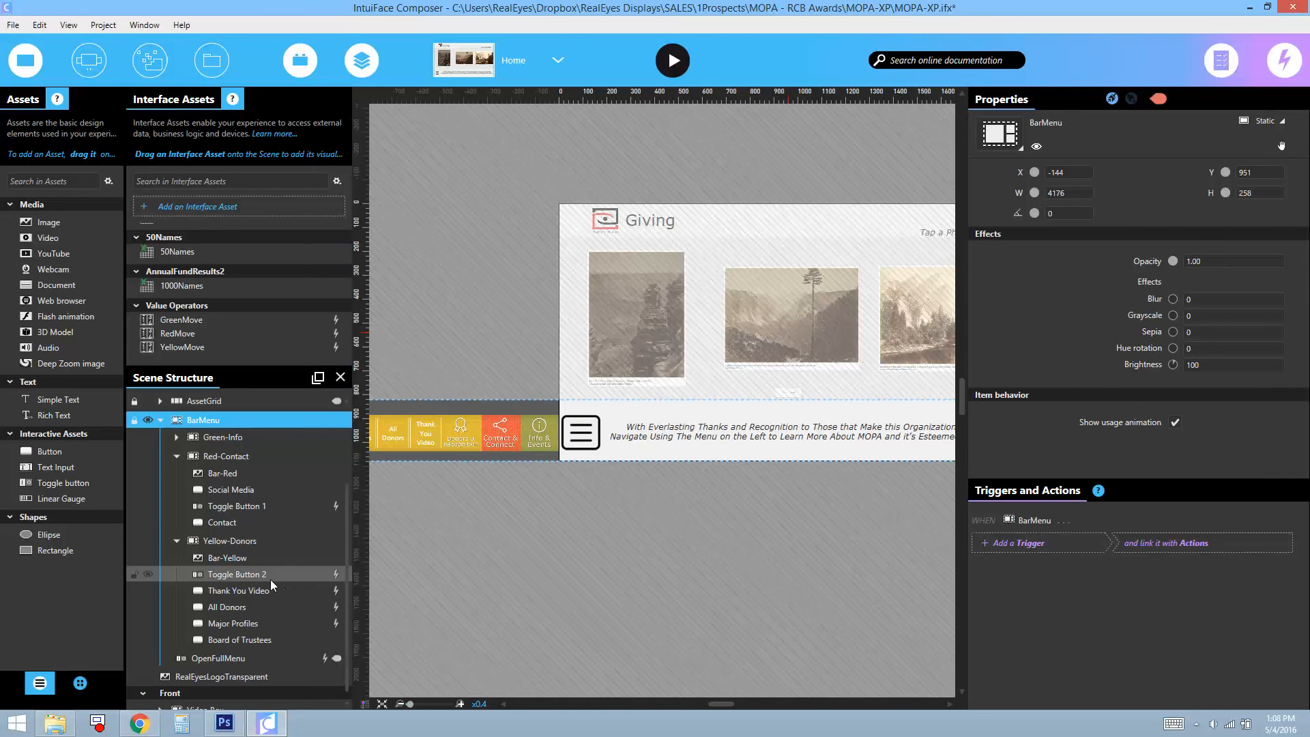
pyautogui.click(301, 574)
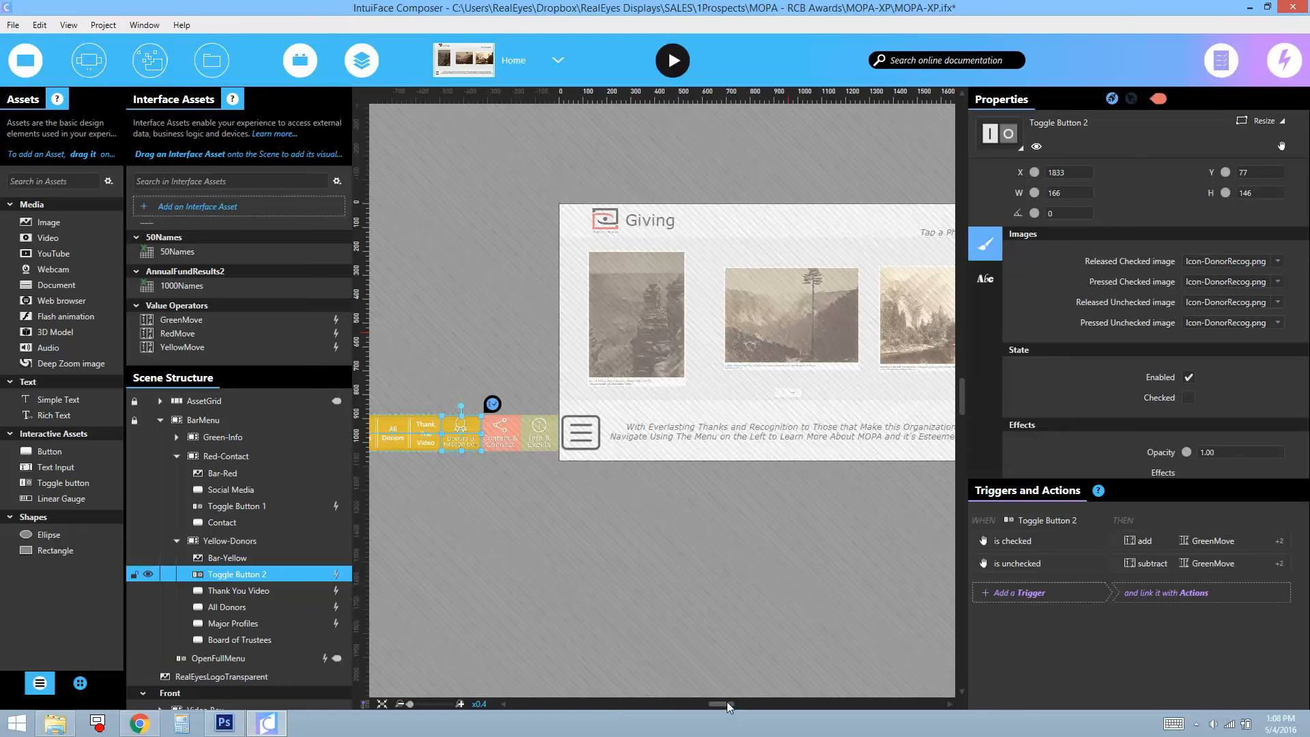
pyautogui.moveTo(727, 701); pyautogui.dragTo(720, 702)
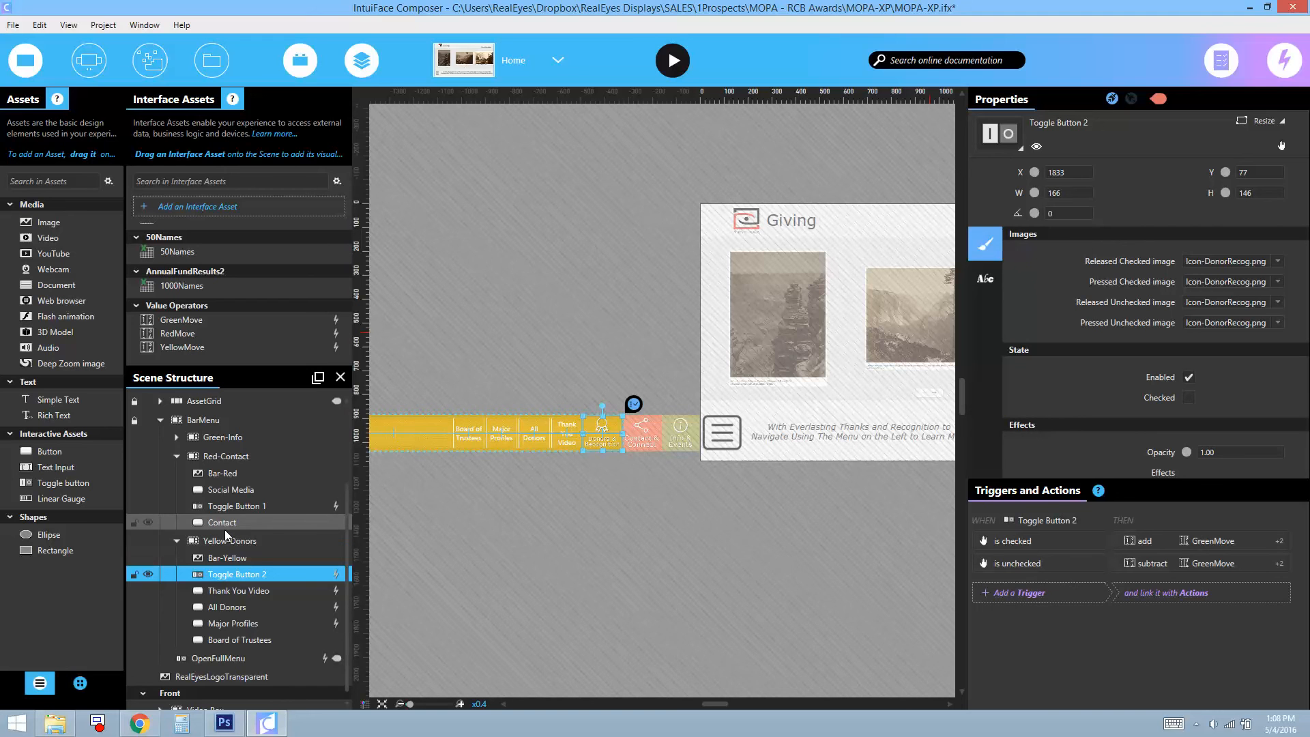
# Review the list of actions that run when the OpenFullMenu toggle is unchecked
pyautogui.scroll(-1, 226, 535)
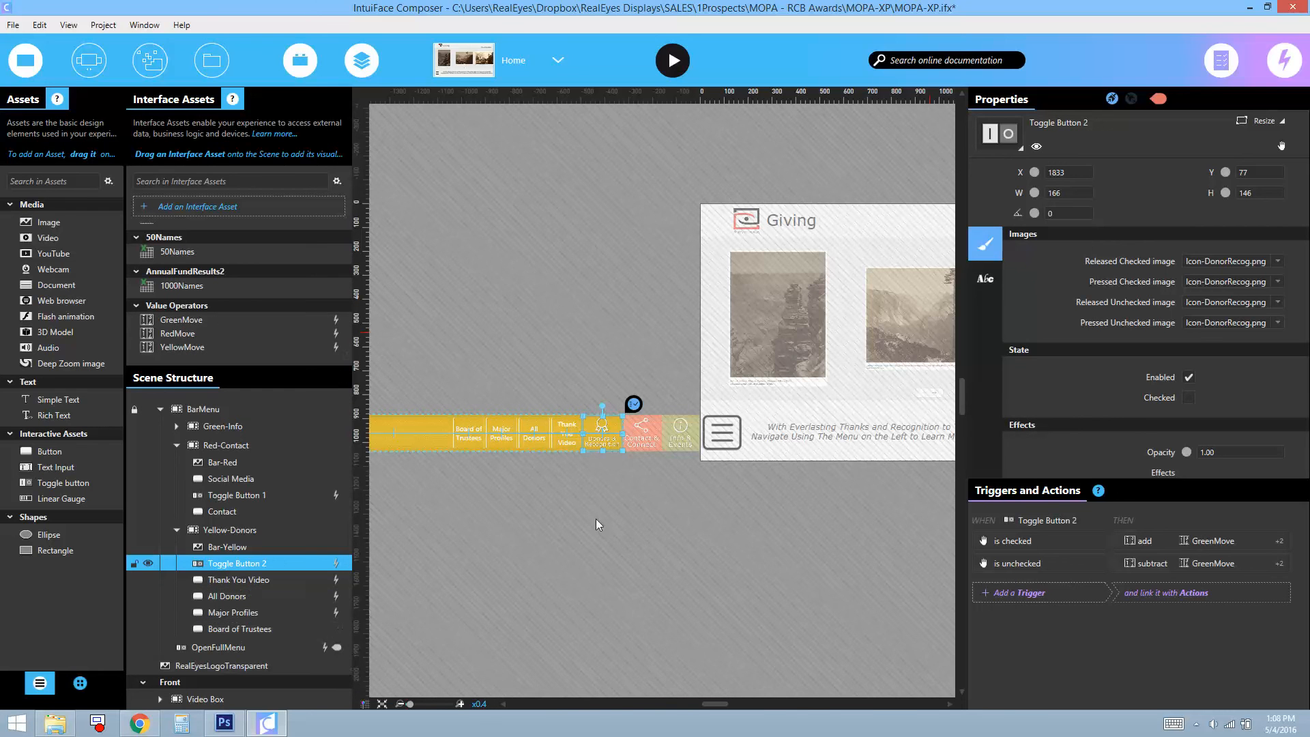
pyautogui.click(232, 652)
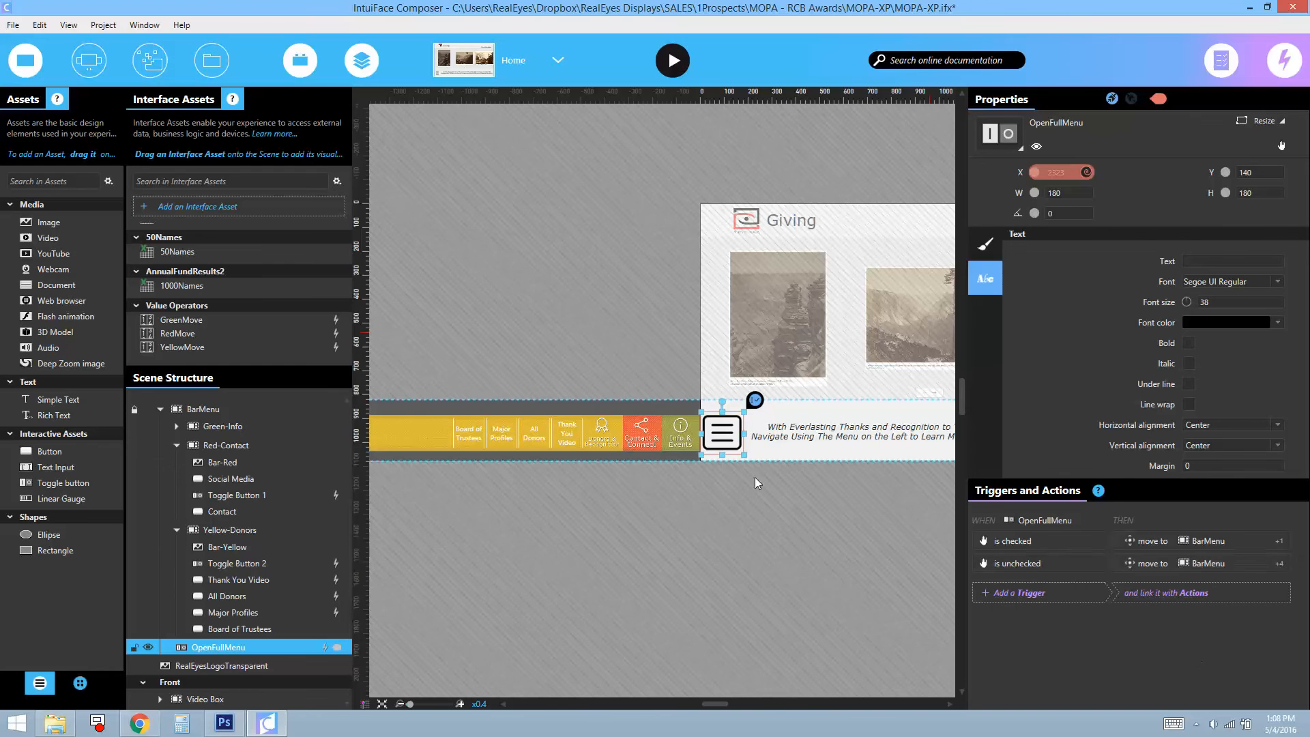
pyautogui.click(1166, 563)
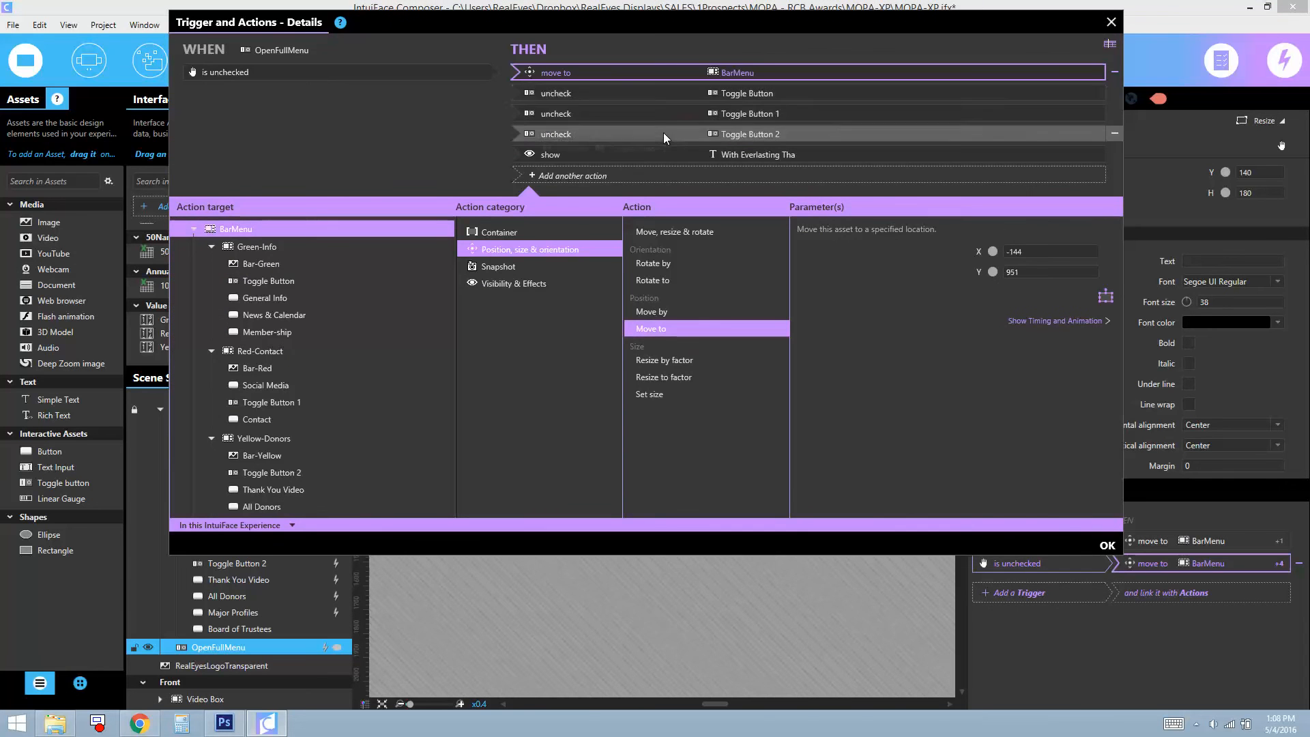
pyautogui.moveTo(663, 132)
pyautogui.mouseDown()
pyautogui.moveTo(681, 109)
pyautogui.moveTo(663, 133)
pyautogui.mouseUp()
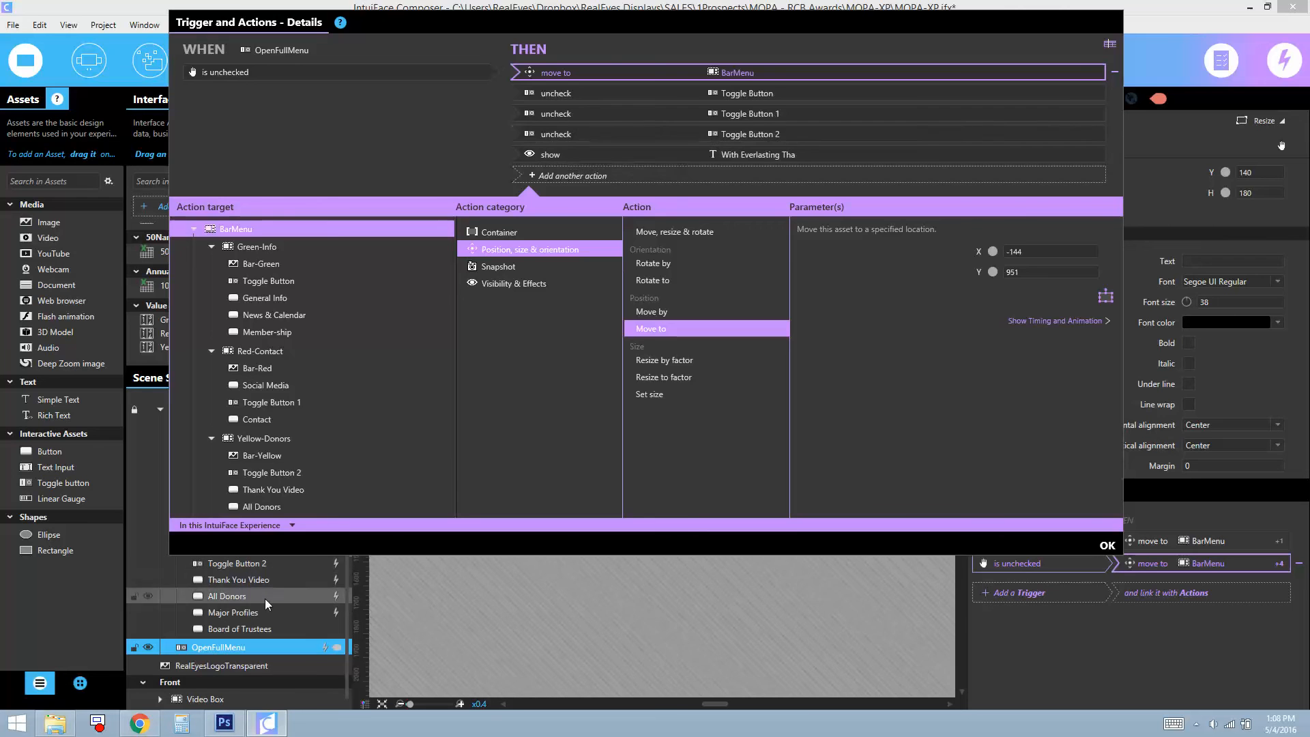
pyautogui.click(1111, 22)
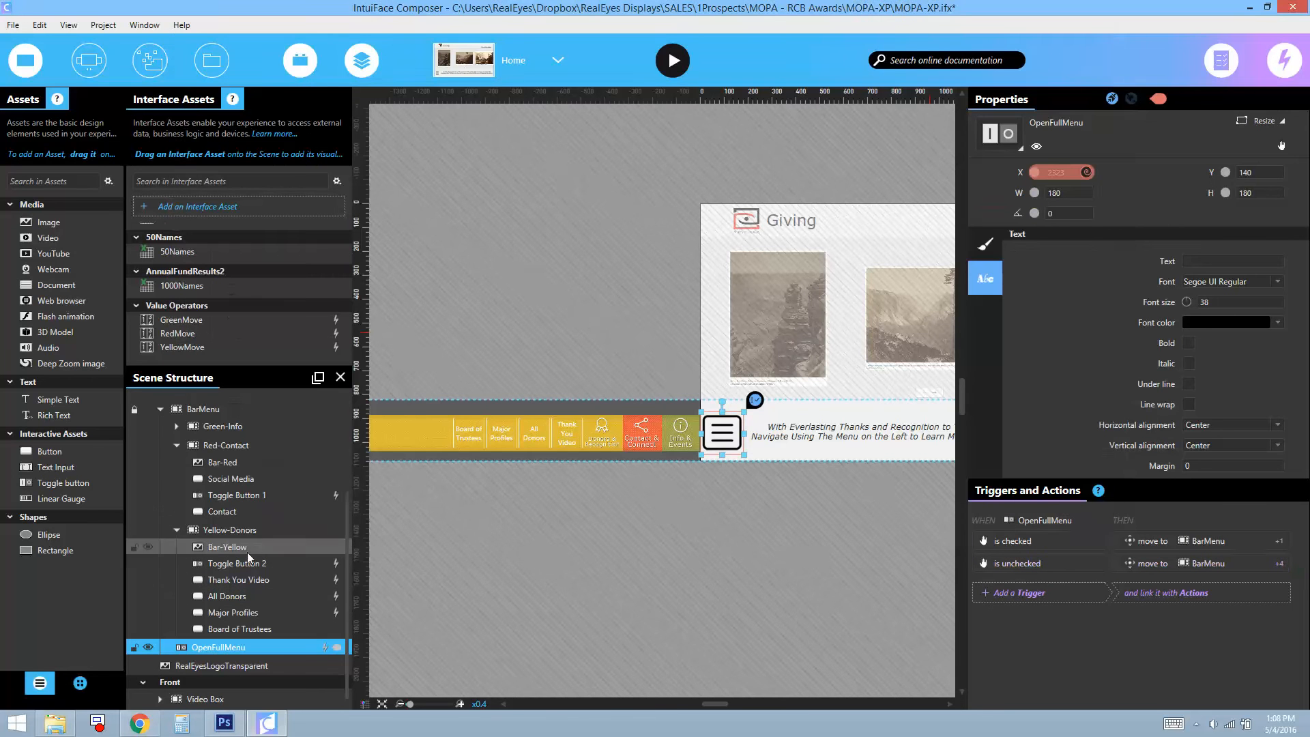